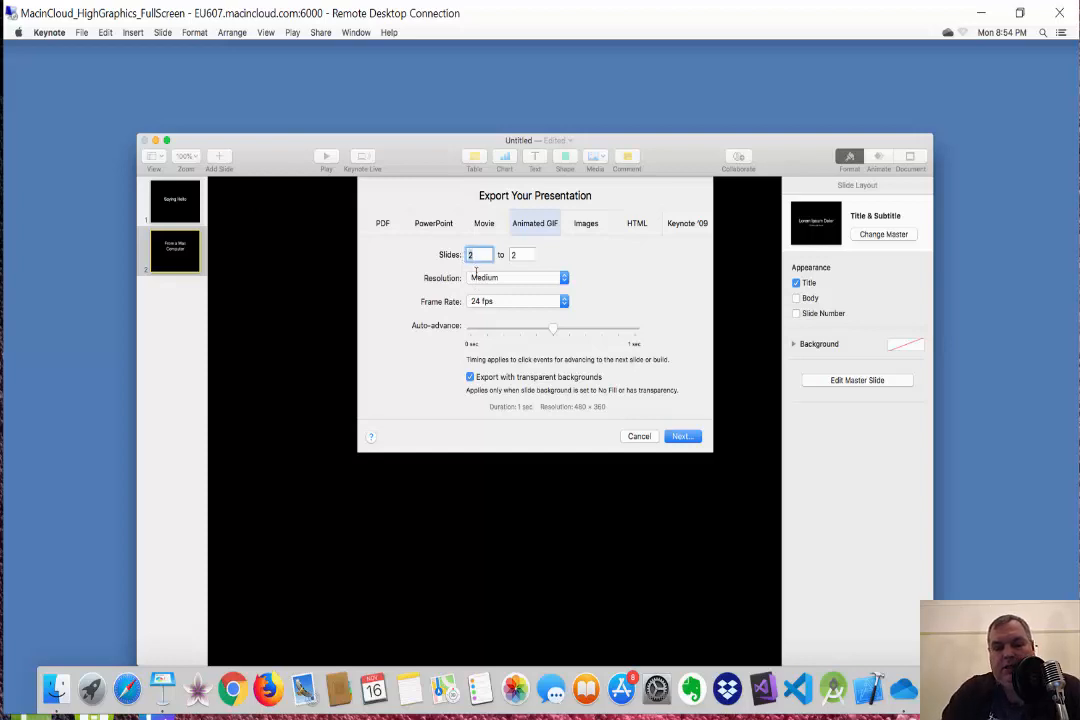
# Set the animated GIF export to cover slides 1 to 2 at Large resolution
pyautogui.click(532, 279)
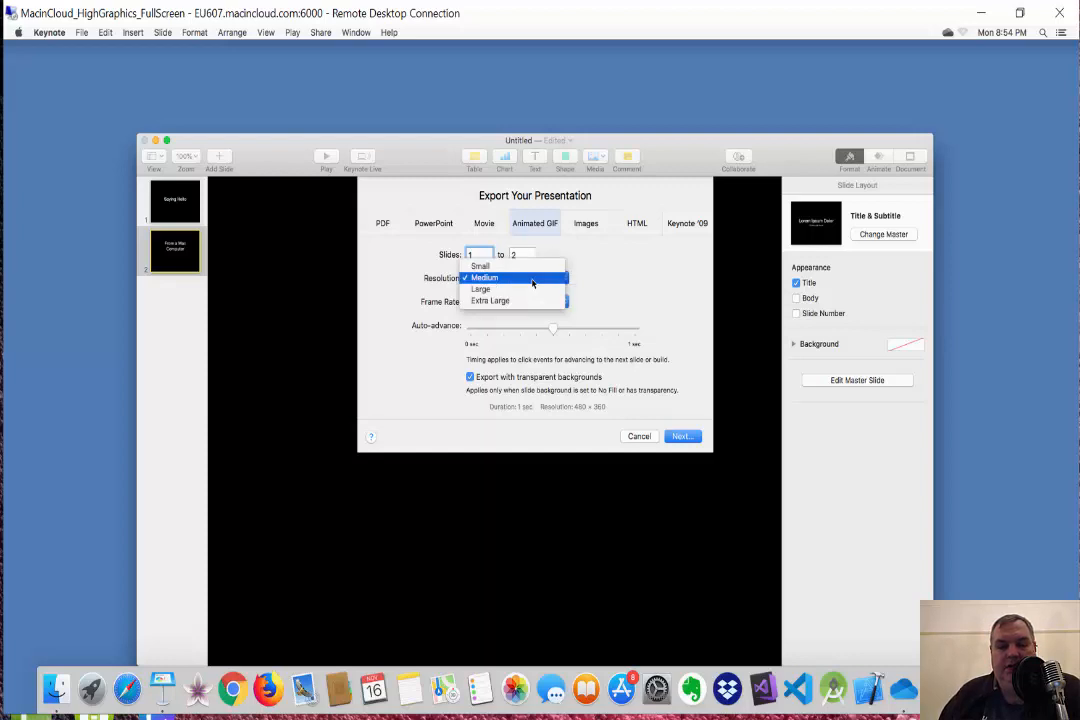
pyautogui.click(532, 279)
pyautogui.click(532, 279)
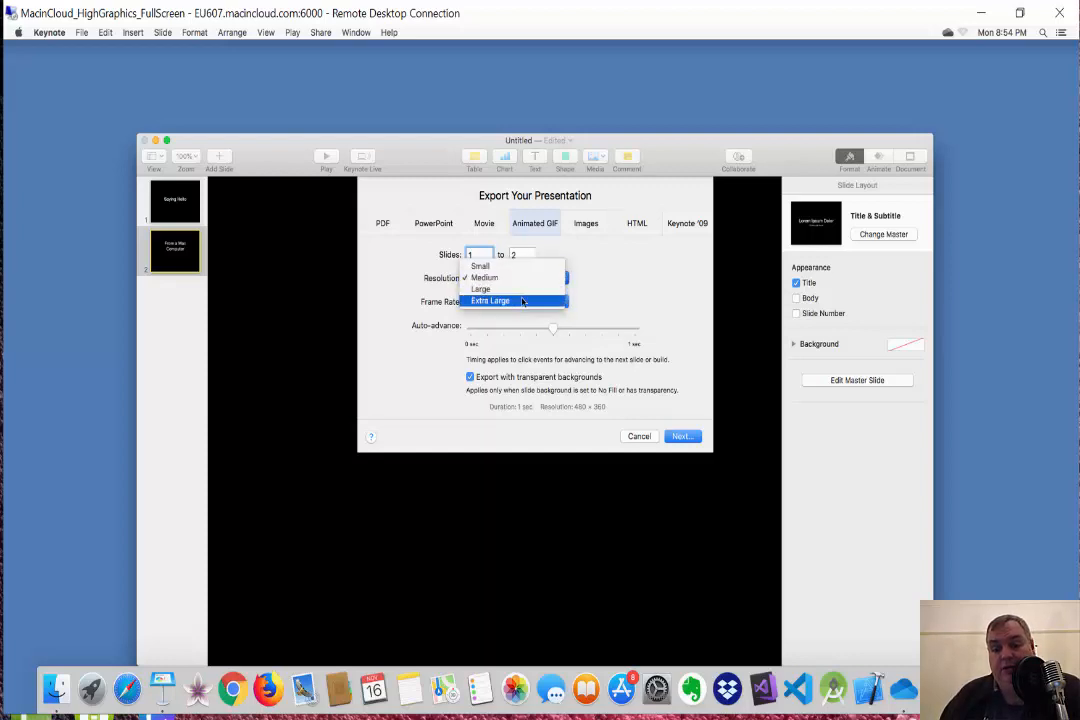
pyautogui.click(522, 300)
pyautogui.click(530, 280)
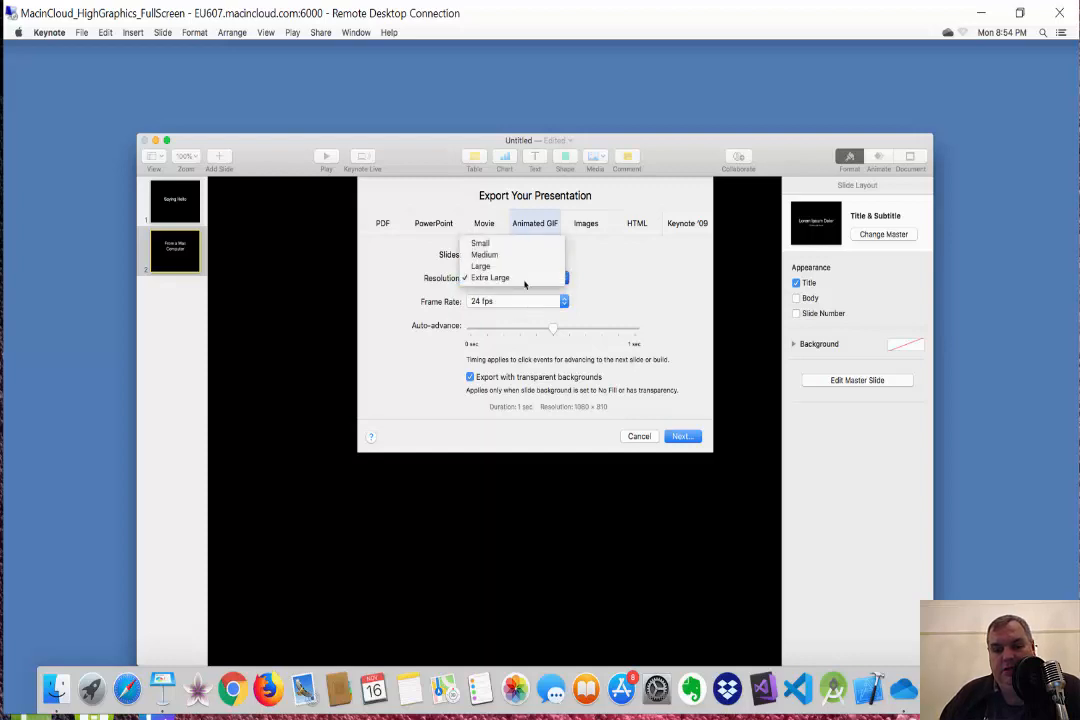
pyautogui.click(523, 273)
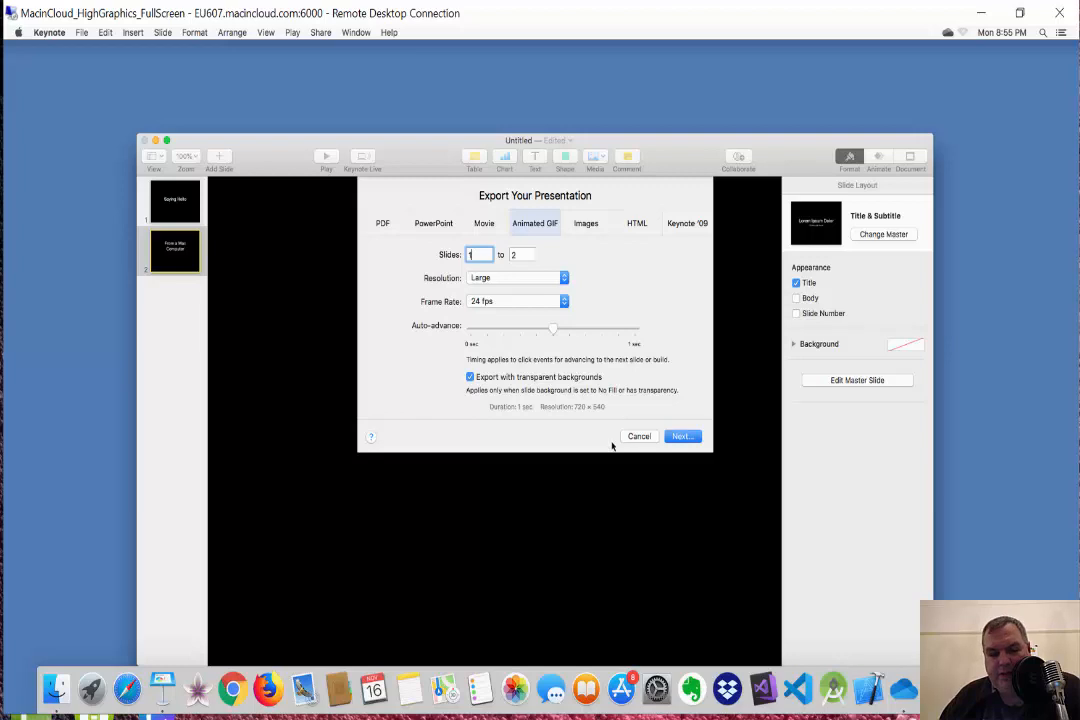
# Export the animated GIF as macGIF into the epub folder
pyautogui.click(691, 436)
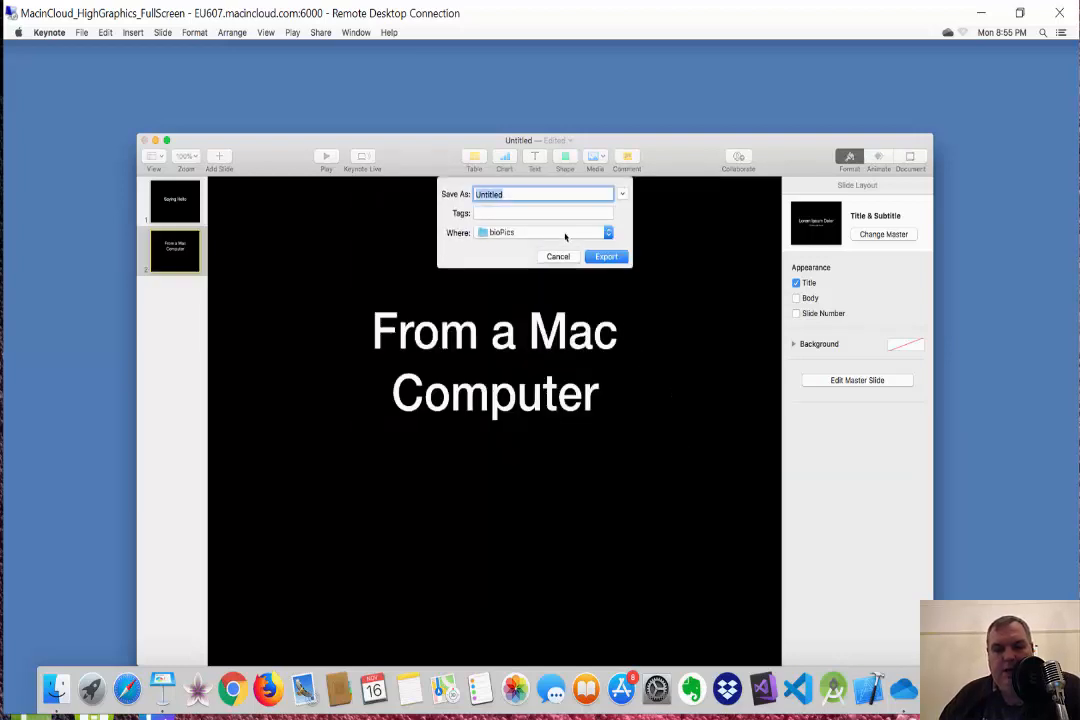
pyautogui.click(565, 234)
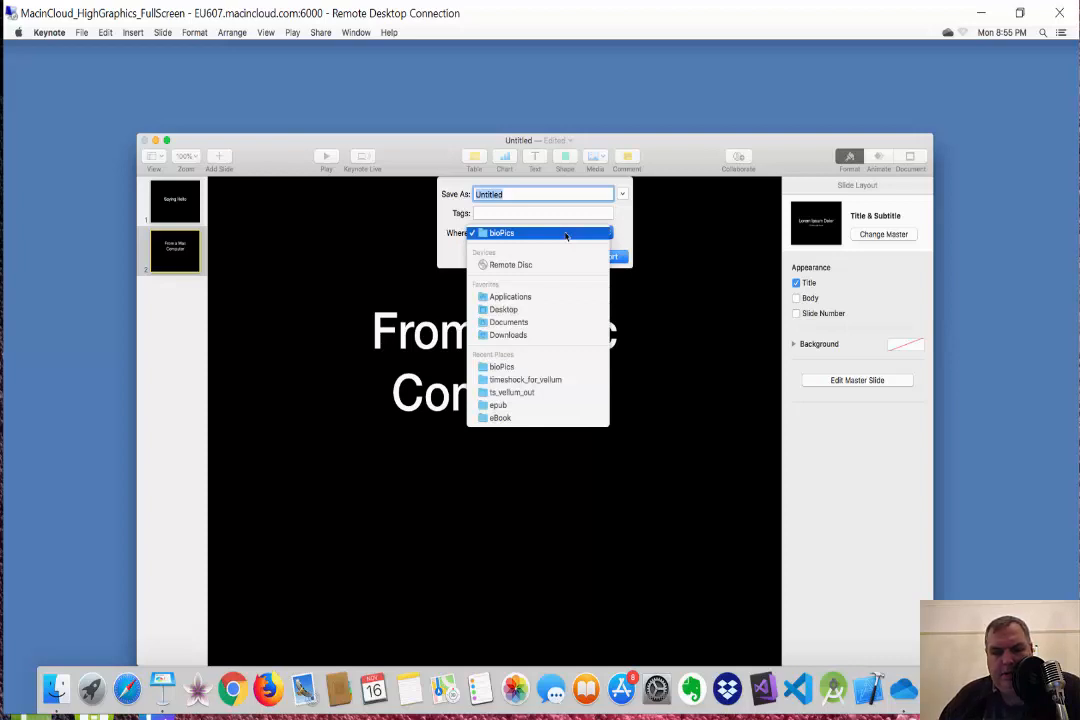
pyautogui.click(497, 407)
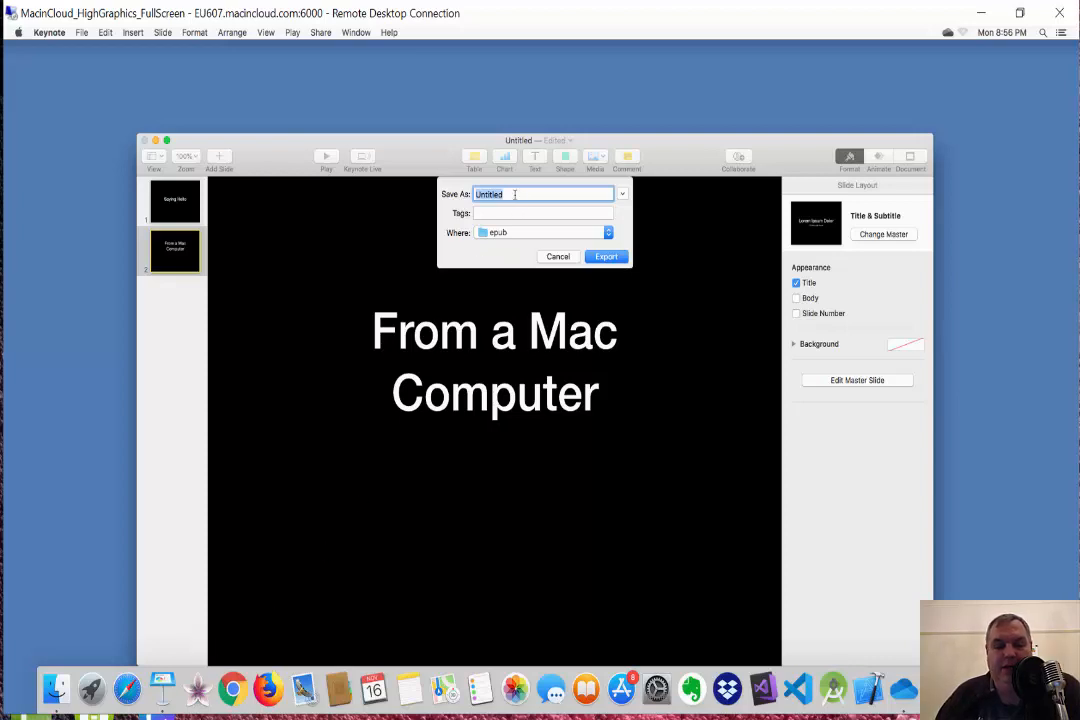
pyautogui.write('macG')
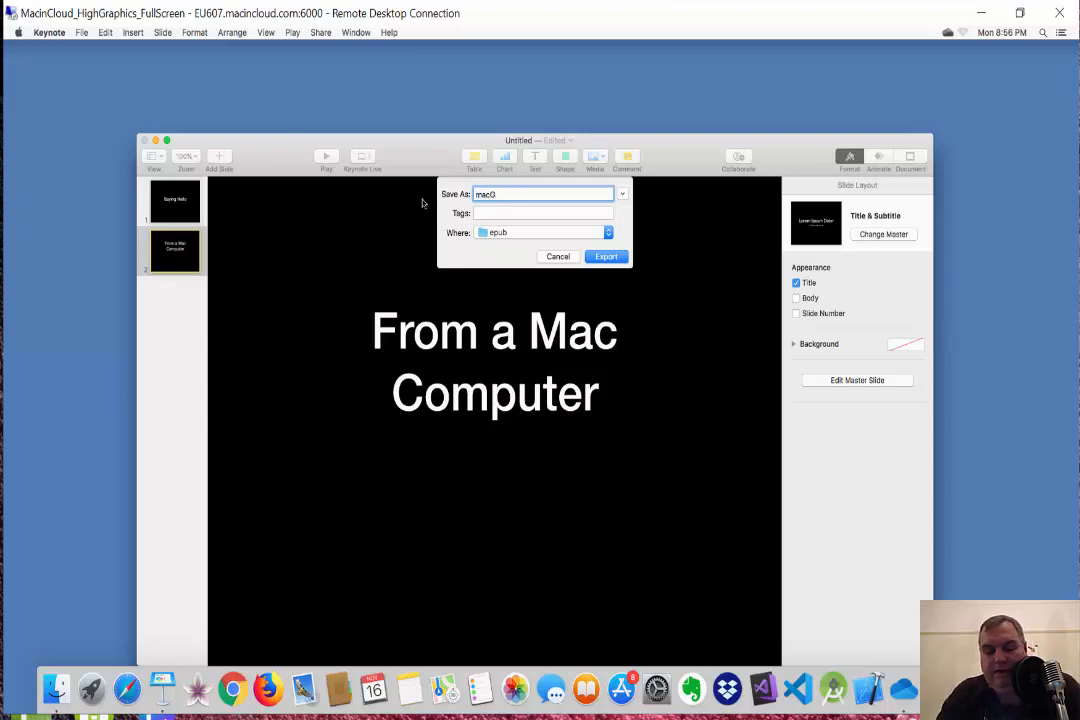
pyautogui.write('IF')
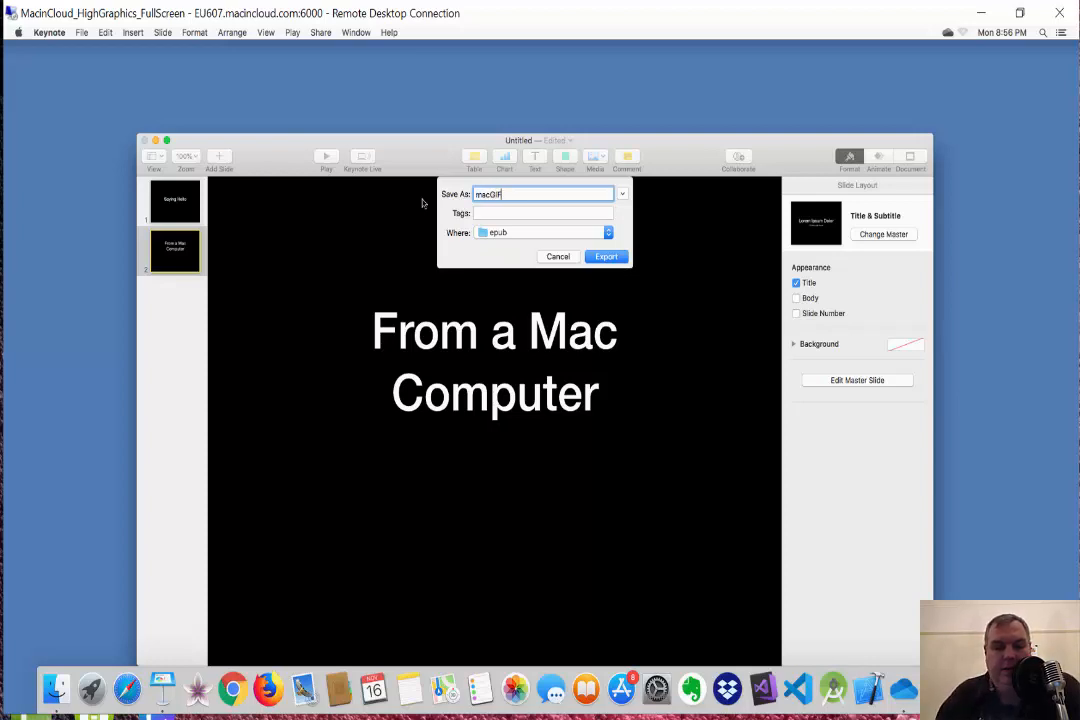
pyautogui.click(606, 258)
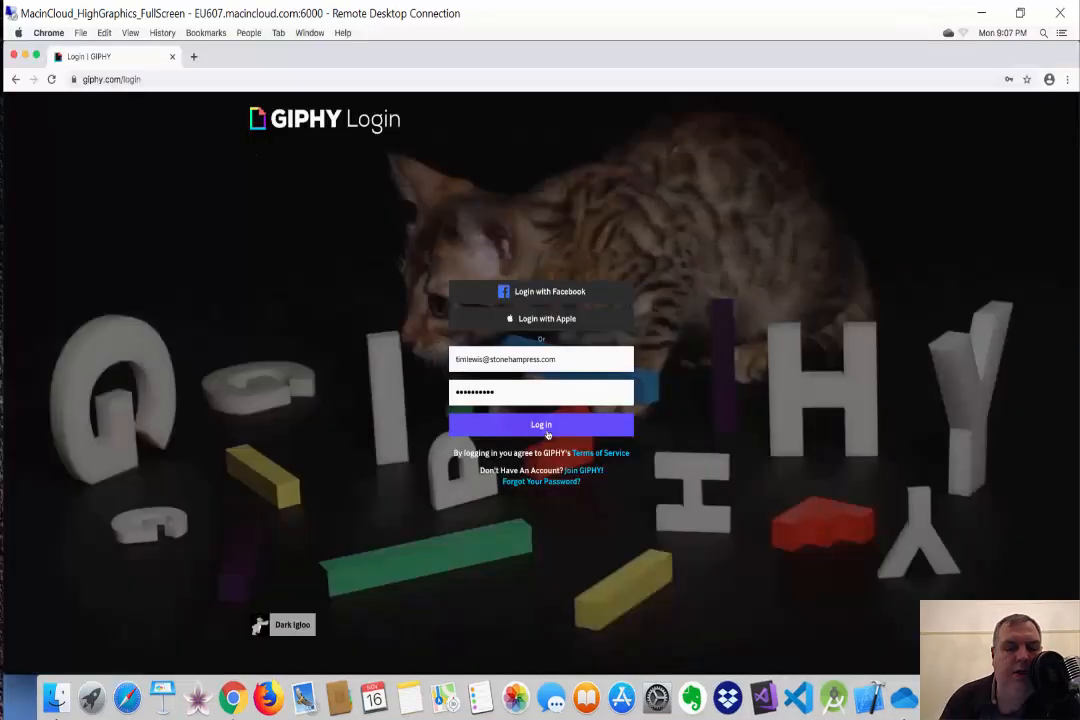
# Log in to GIPHY in Chrome with the prefilled account details and save the login in the browser
pyautogui.click(541, 425)
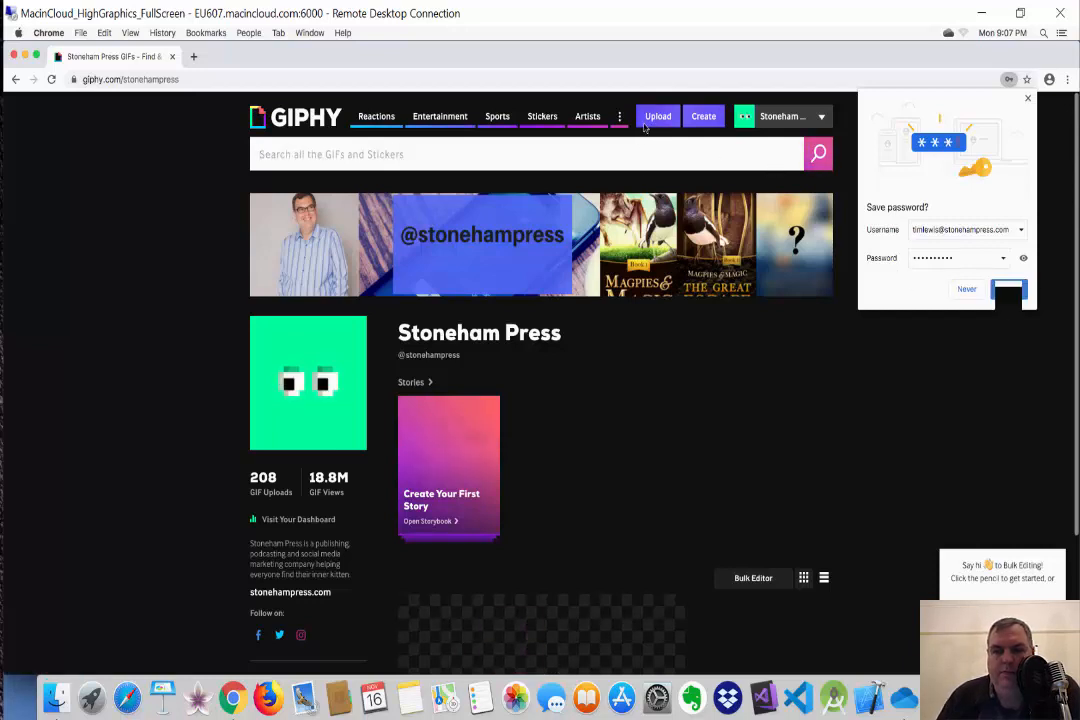
pyautogui.click(1008, 289)
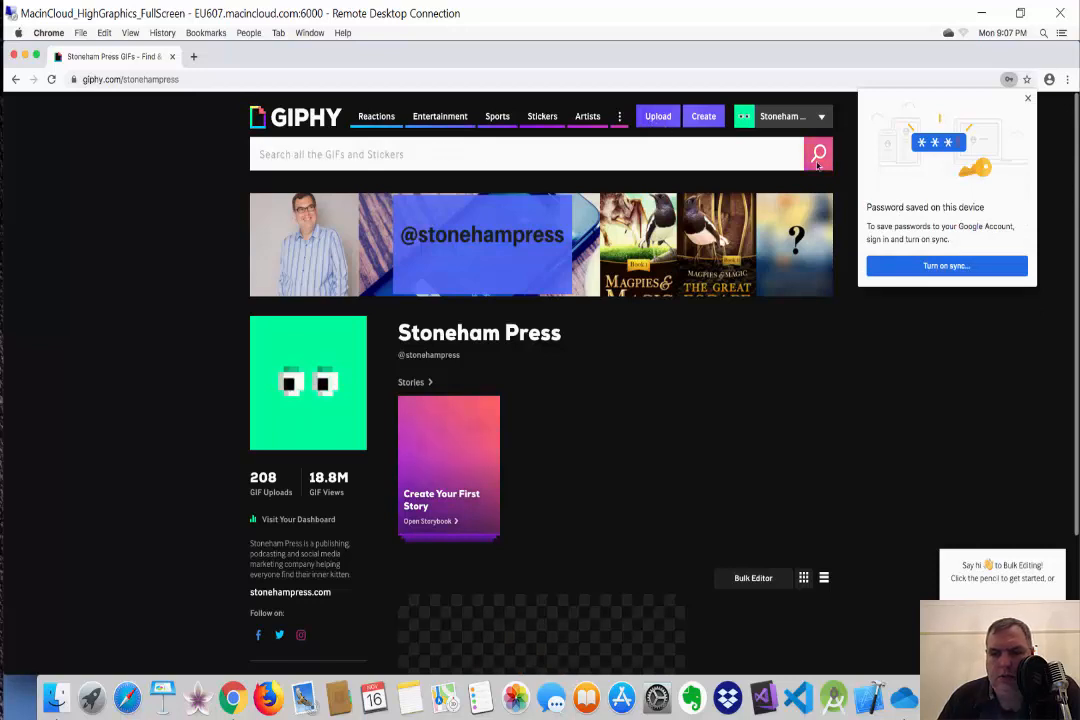
pyautogui.click(1026, 99)
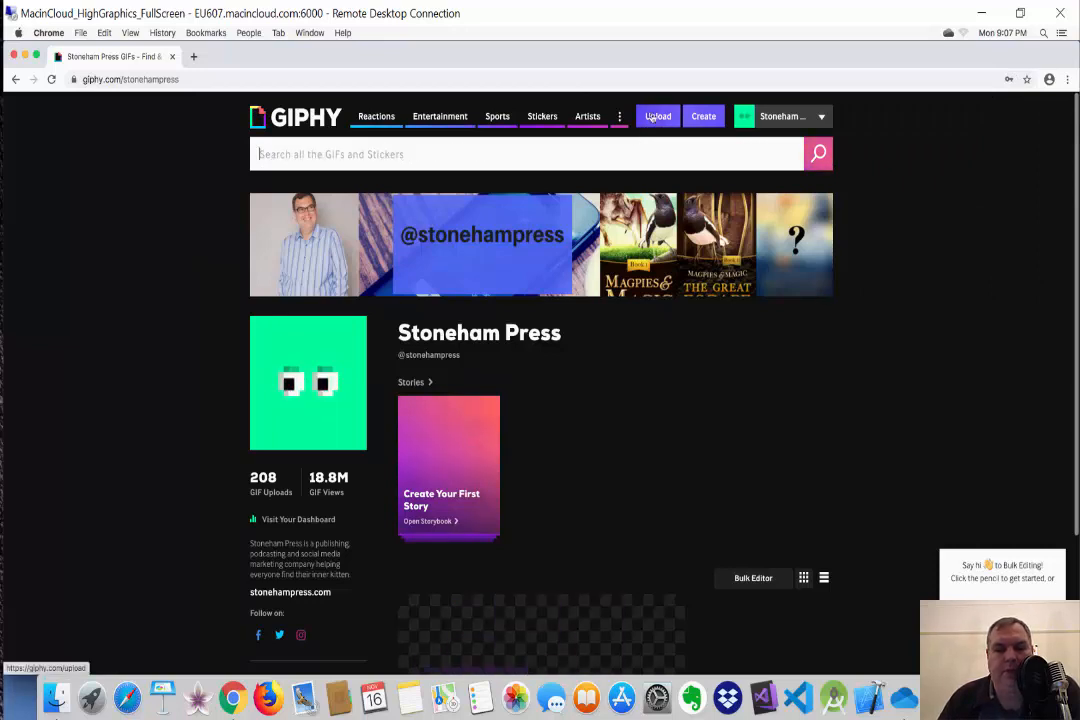
# Add the macGIF file from Finder's recent files to a new GIPHY upload
pyautogui.click(652, 117)
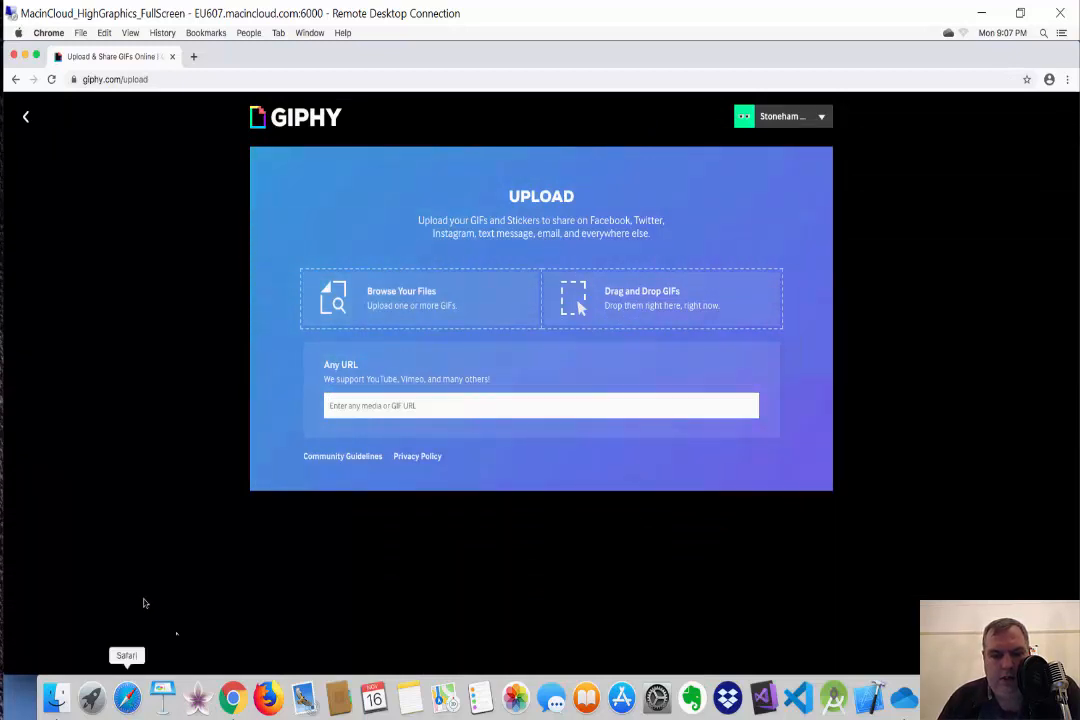
pyautogui.click(58, 697)
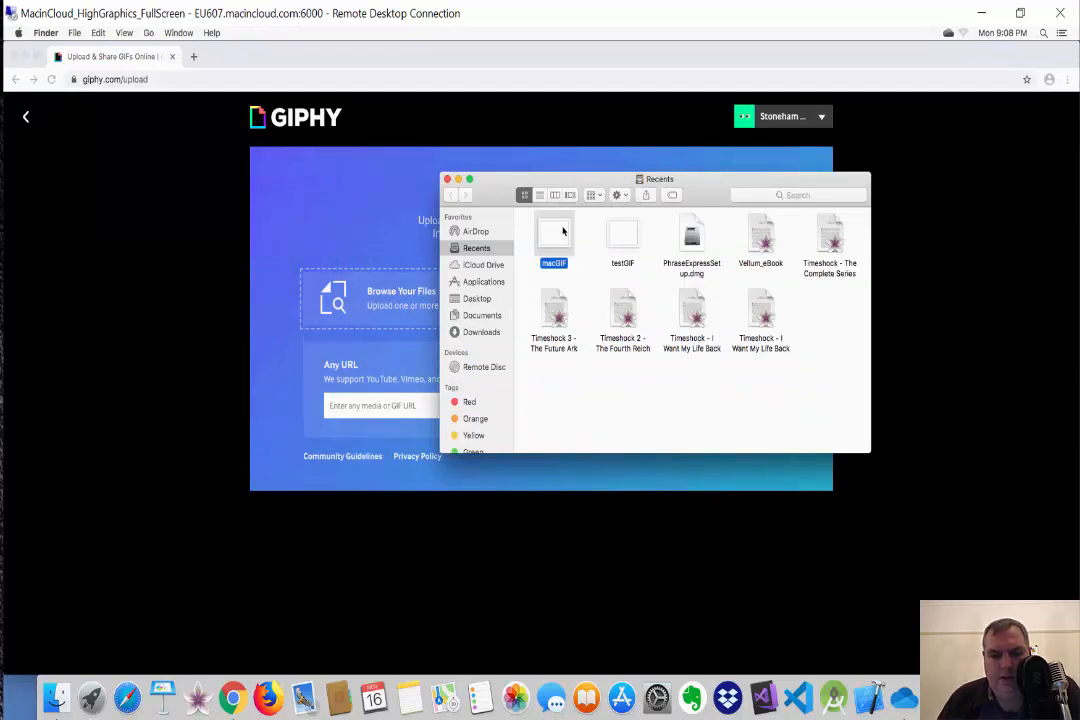
pyautogui.moveTo(603, 177); pyautogui.dragTo(950, 229)
pyautogui.moveTo(847, 268); pyautogui.dragTo(577, 310)
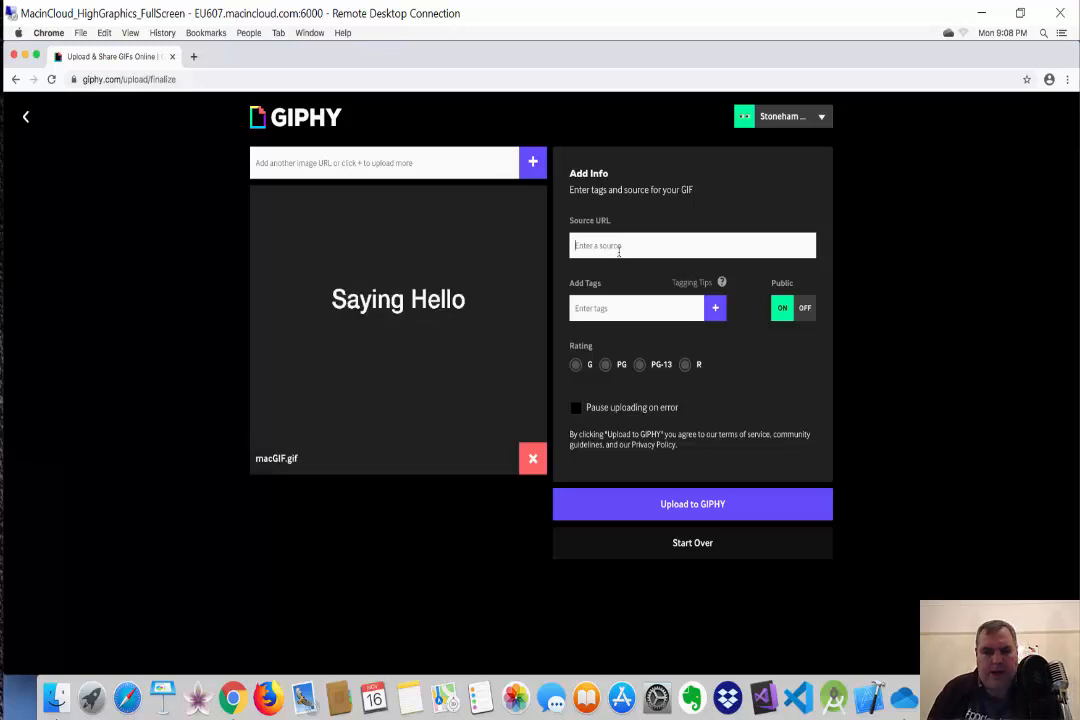
# Enter stonehampress.com as the GIF's source URL
pyautogui.write('st')
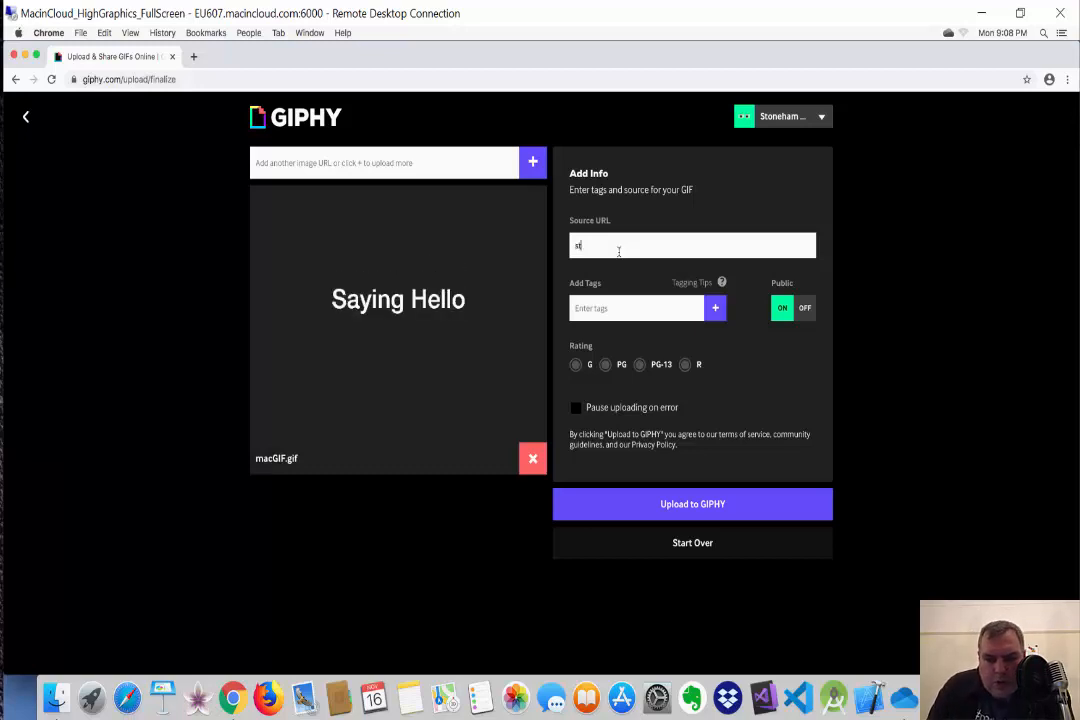
pyautogui.write('oneham')
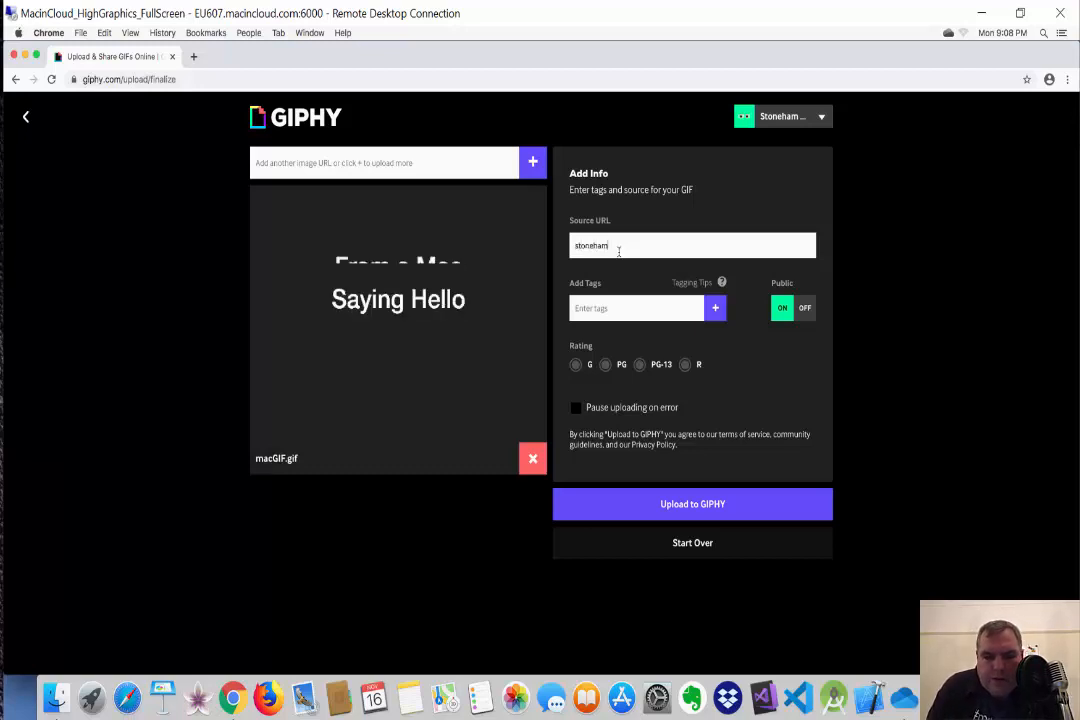
pyautogui.write('press.co')
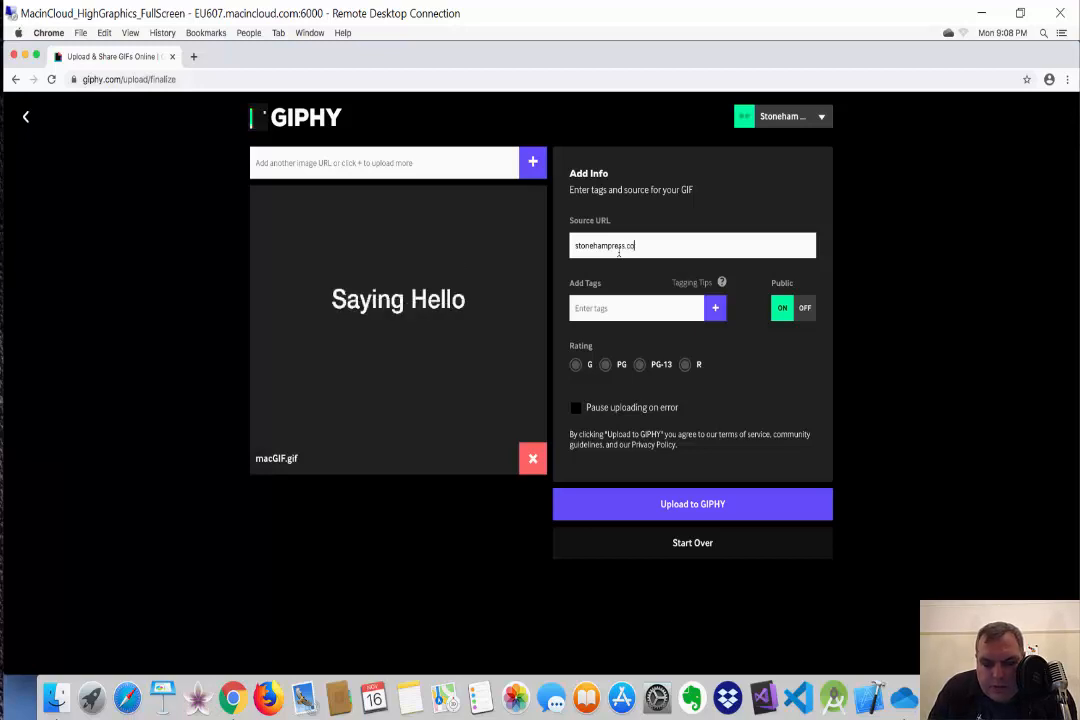
pyautogui.write('m')
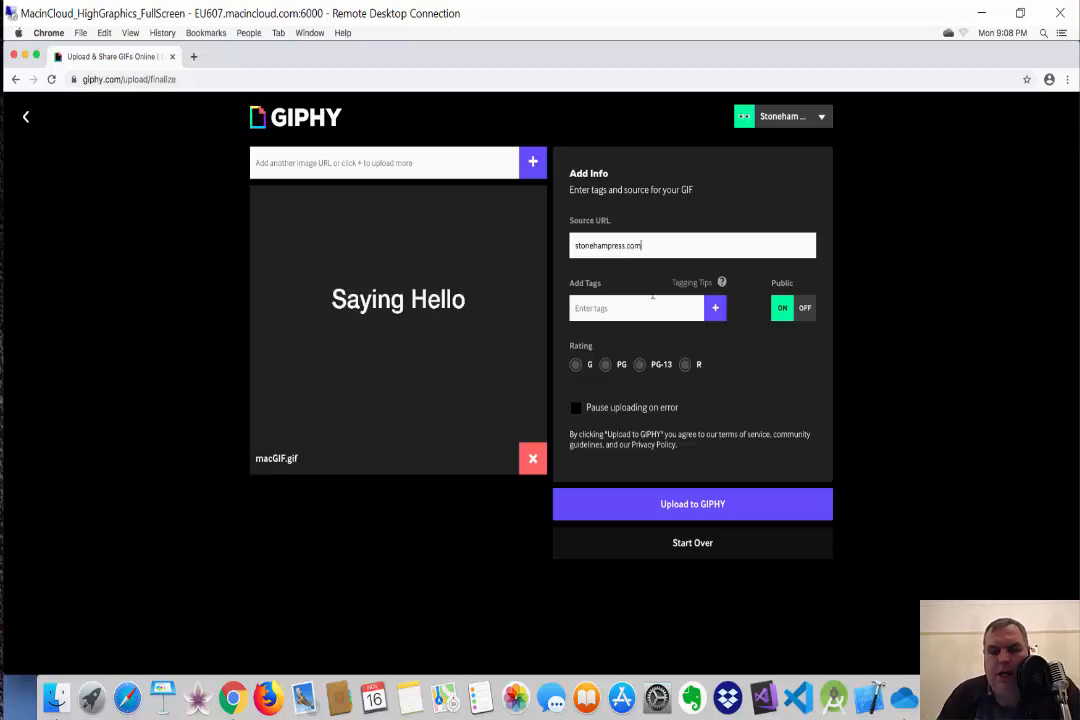
# Add the tags stonehampress and maccomputer to the GIF
pyautogui.click(611, 308)
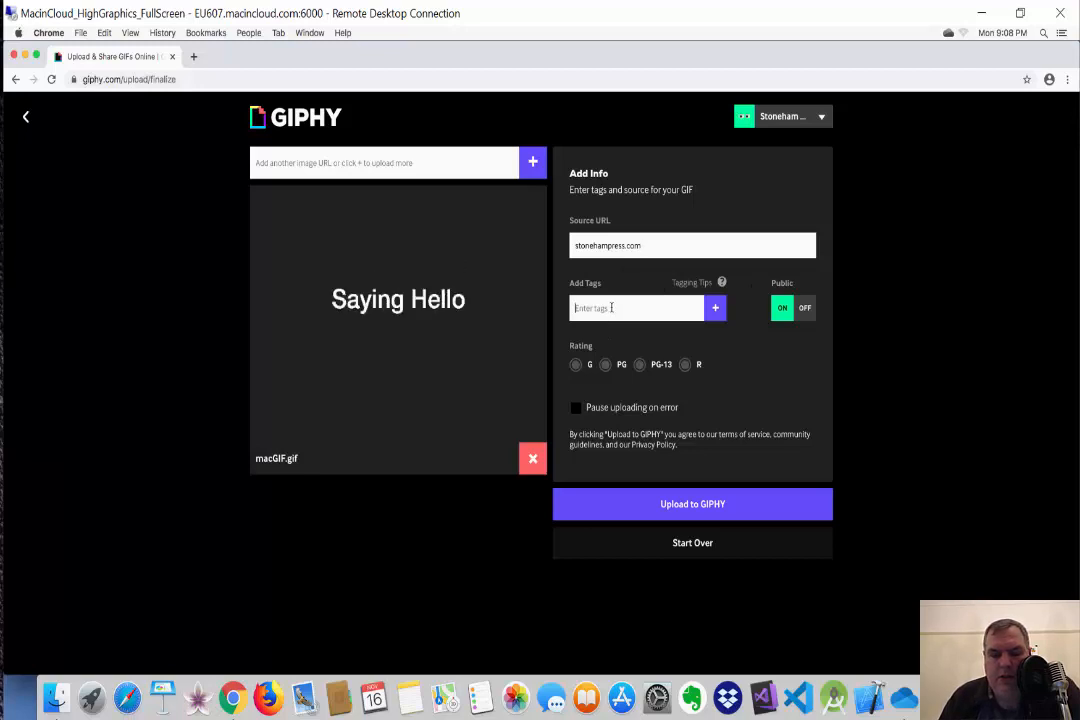
pyautogui.write('st')
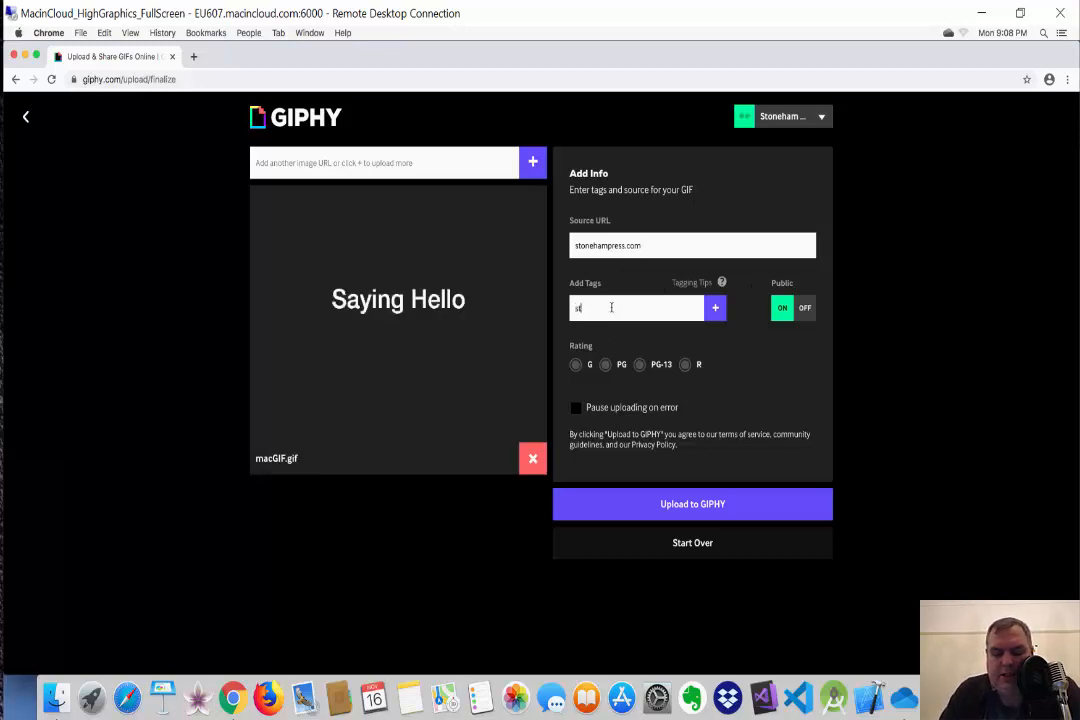
pyautogui.write('oneha')
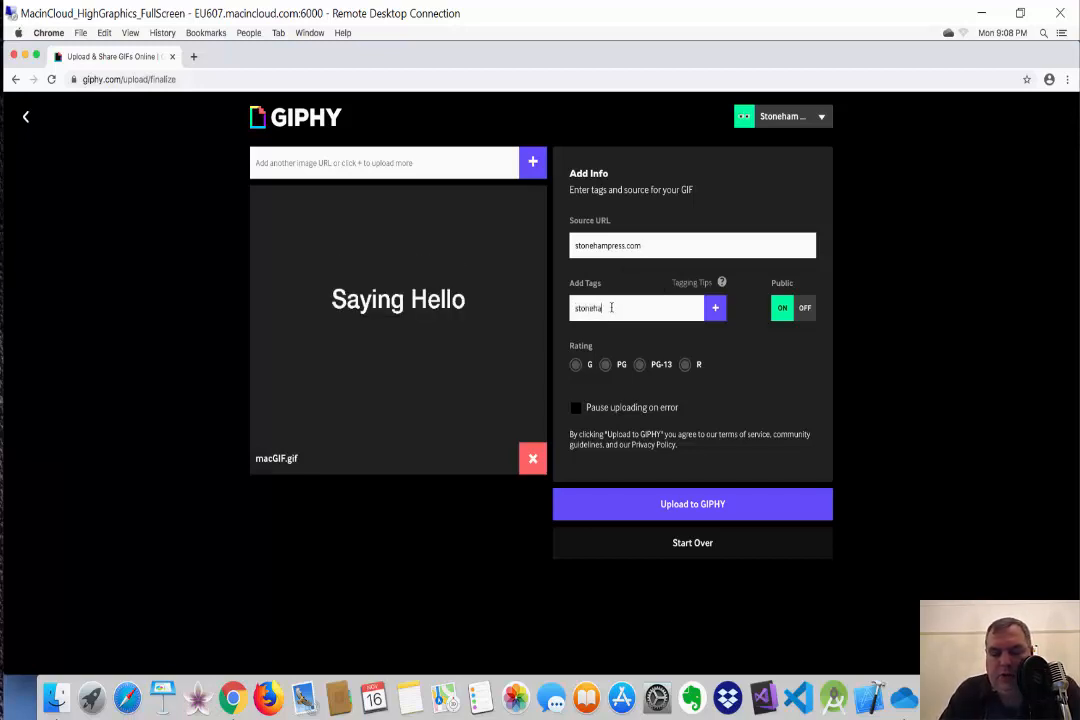
pyautogui.write('mpress')
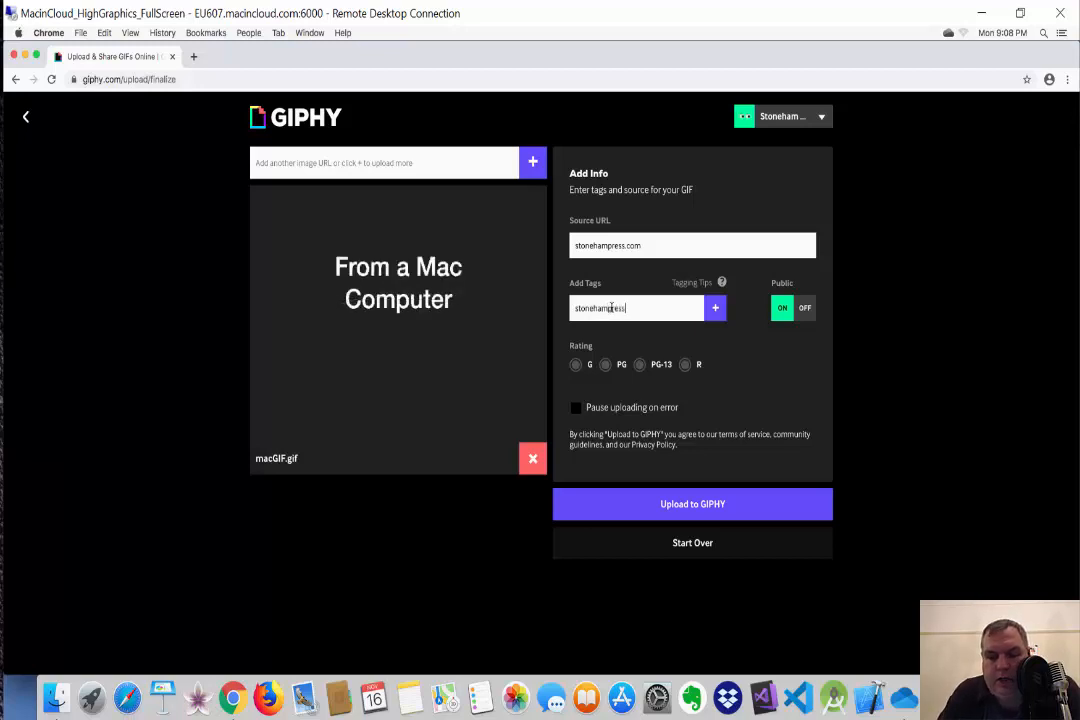
pyautogui.press('Return')
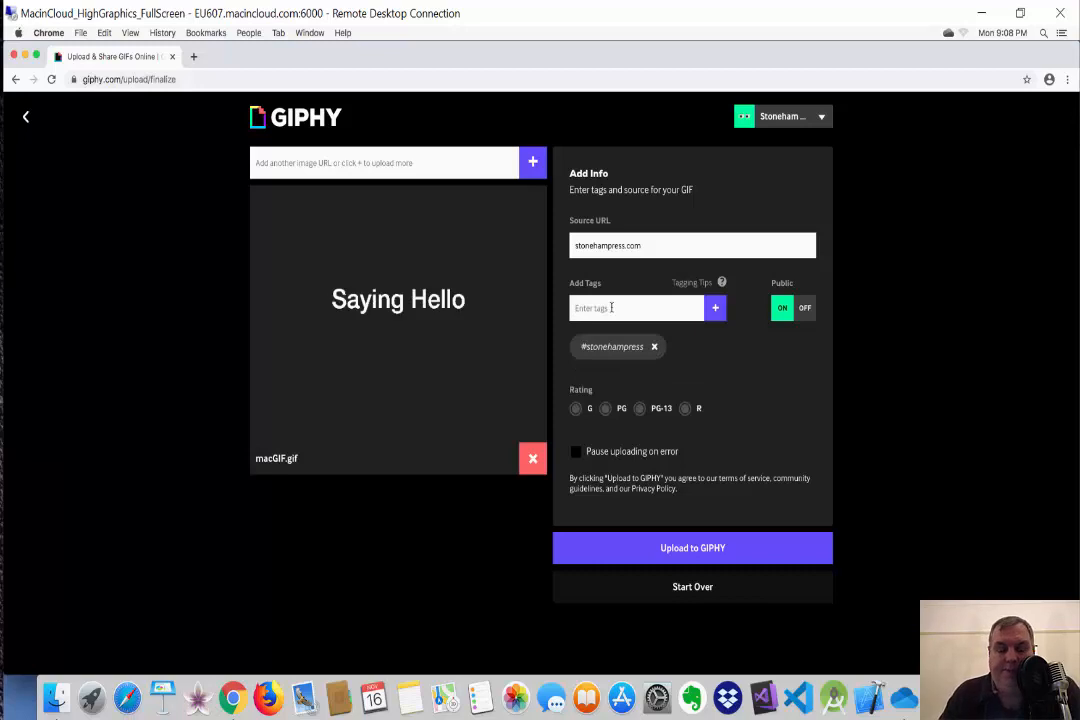
pyautogui.write('mac')
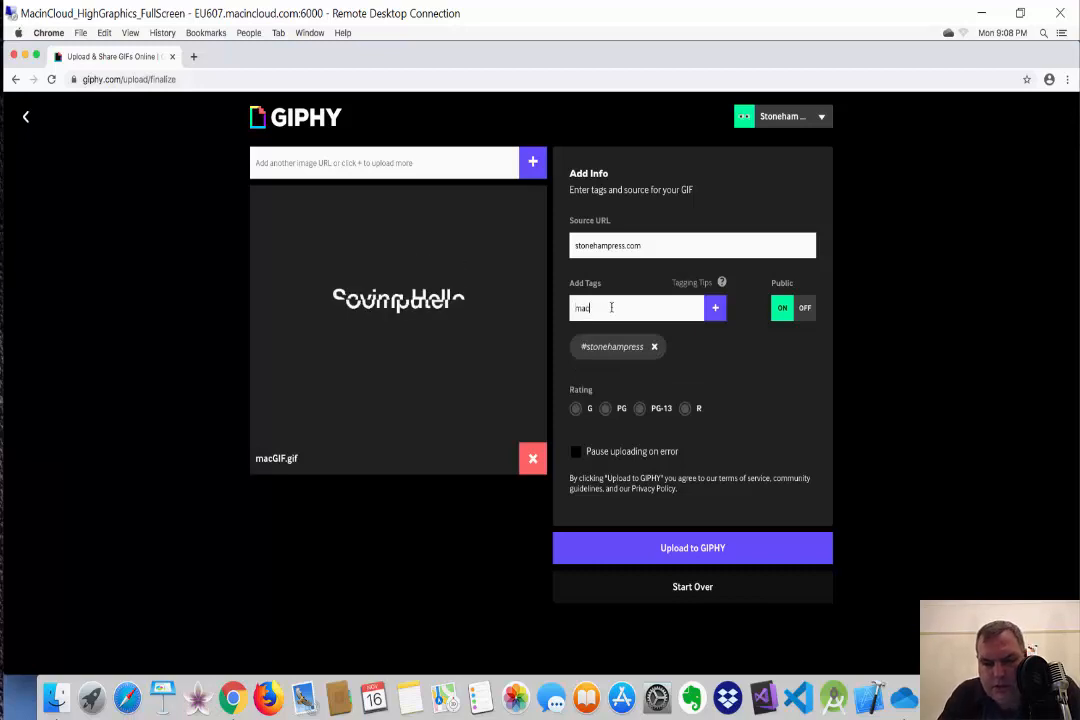
pyautogui.write('c')
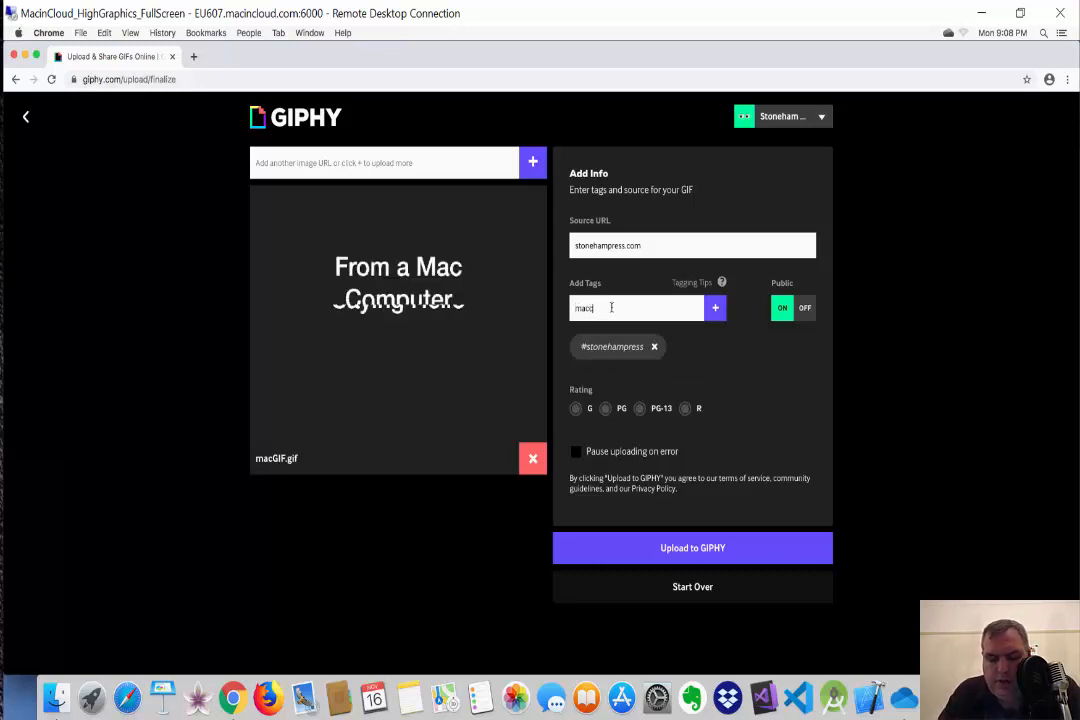
pyautogui.write('omputer')
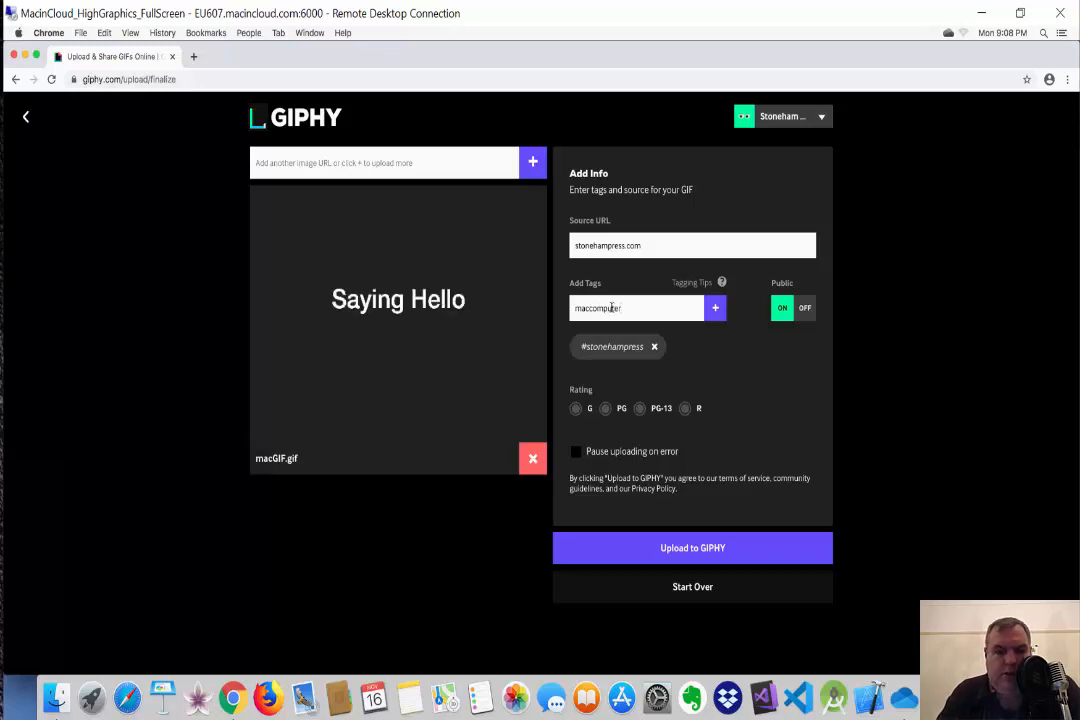
pyautogui.press('Return')
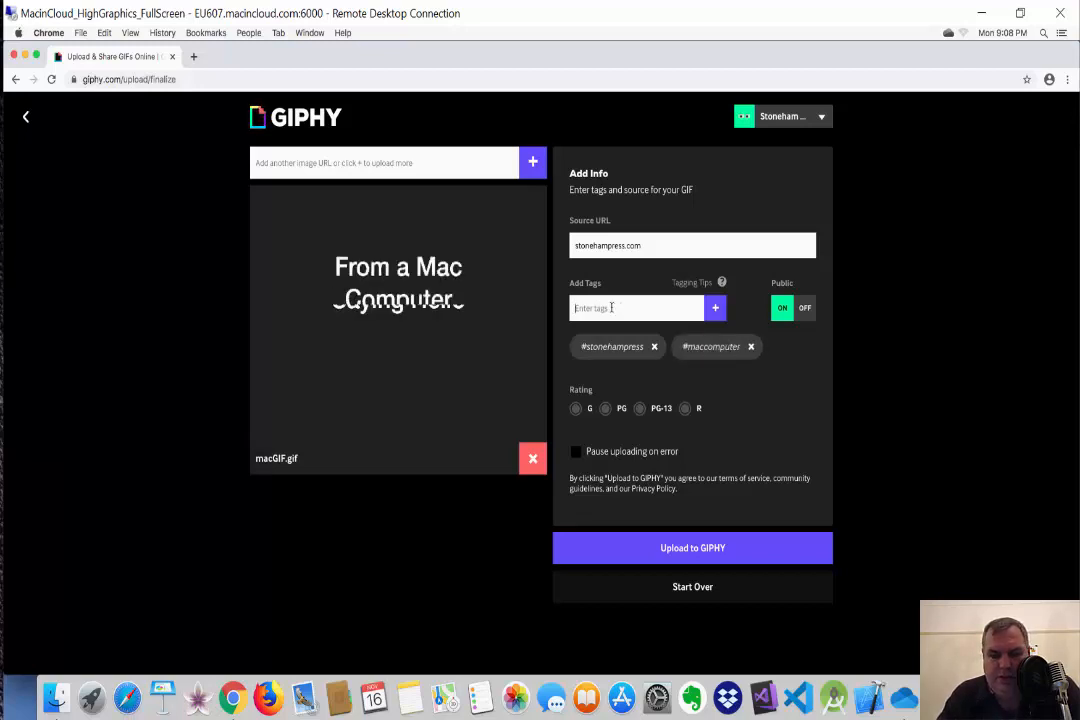
# Add the tag stonehamstickers and set the GIF's rating to G
pyautogui.write('sto')
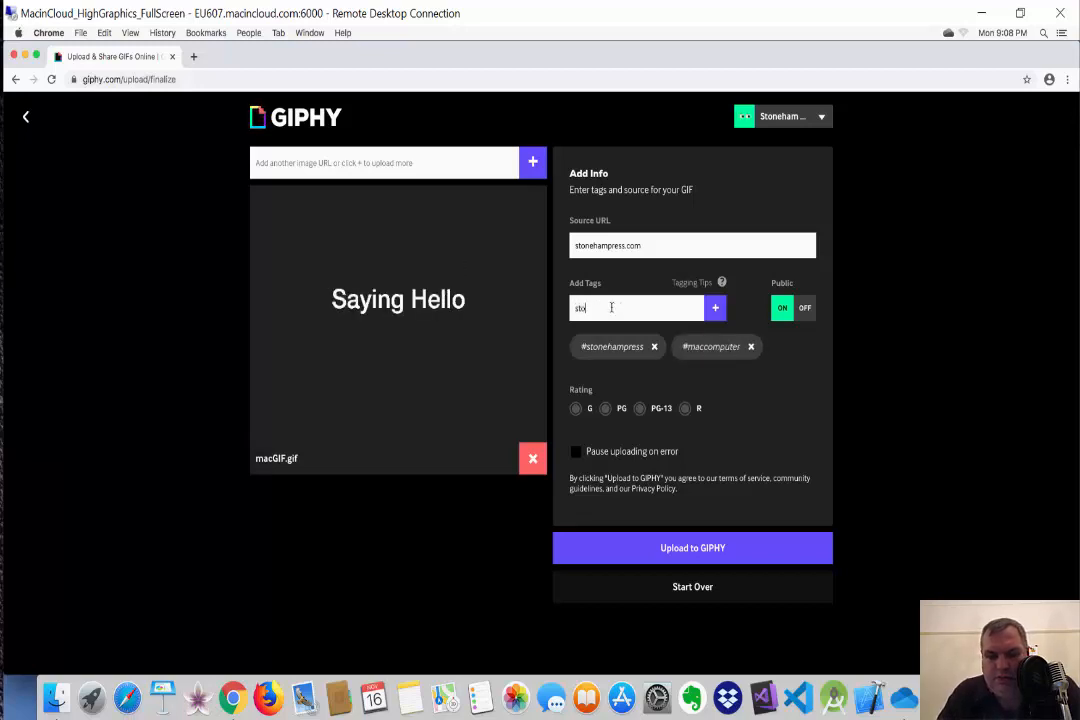
pyautogui.write('neh')
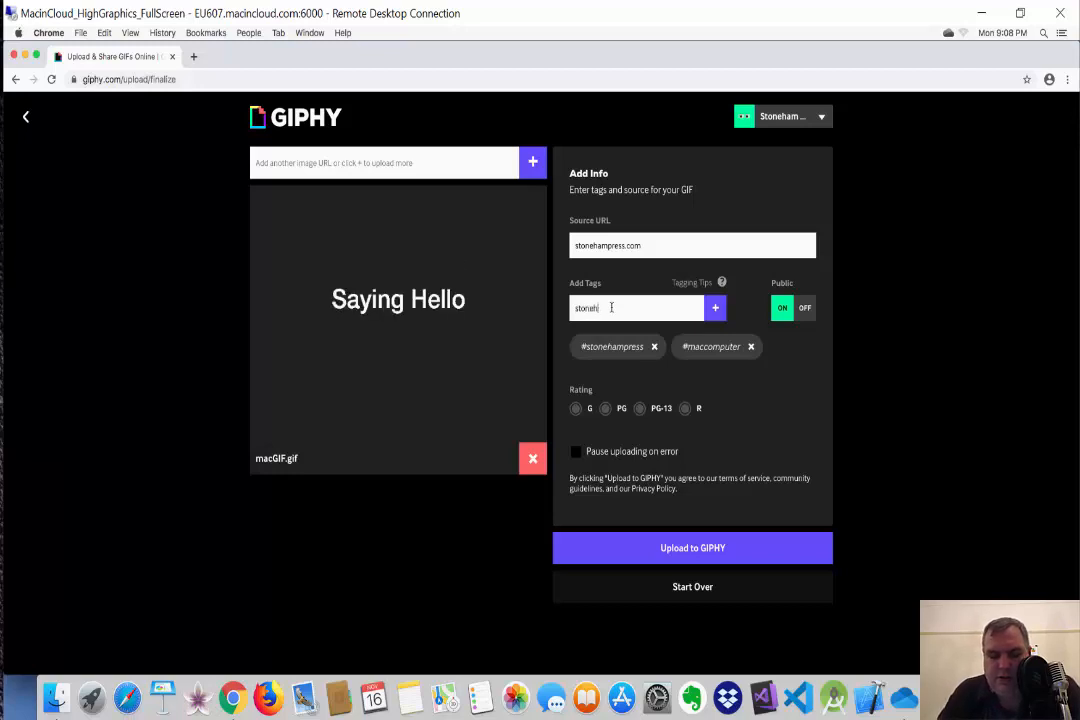
pyautogui.write('ampre')
pyautogui.write('cker')
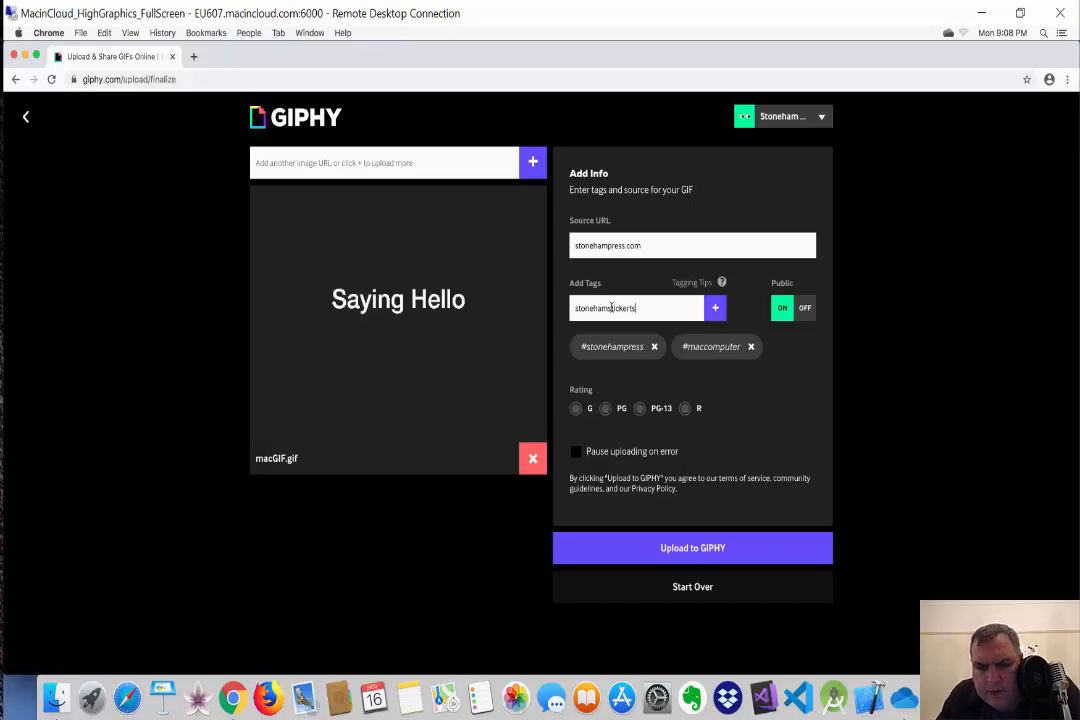
pyautogui.write('s')
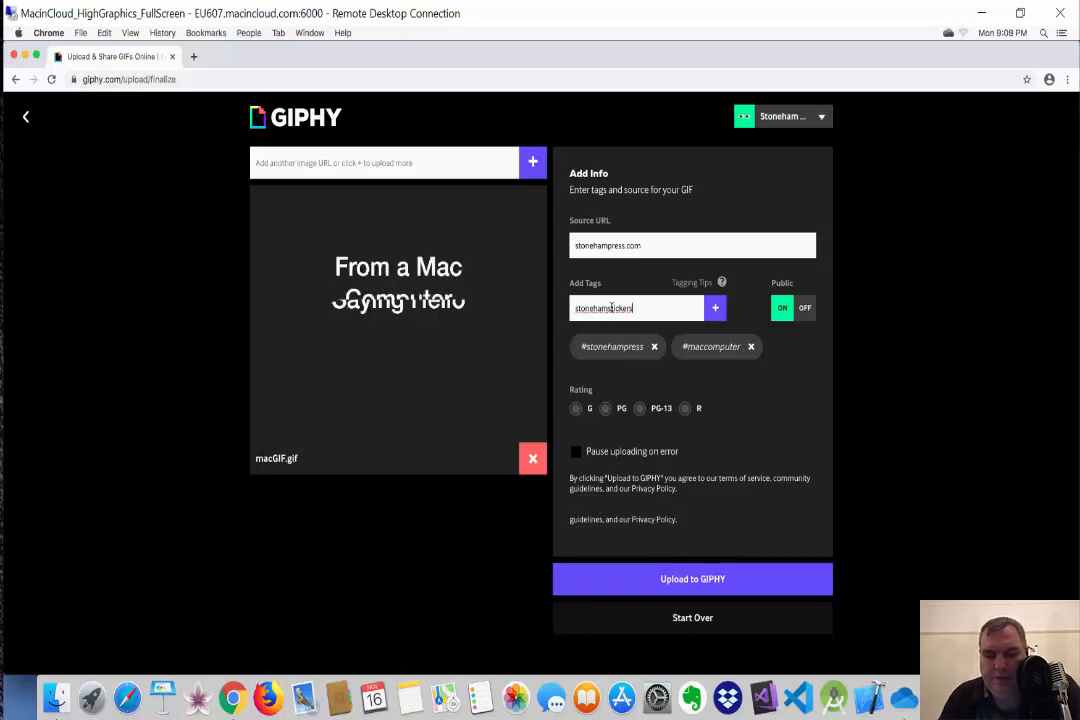
pyautogui.press('Return')
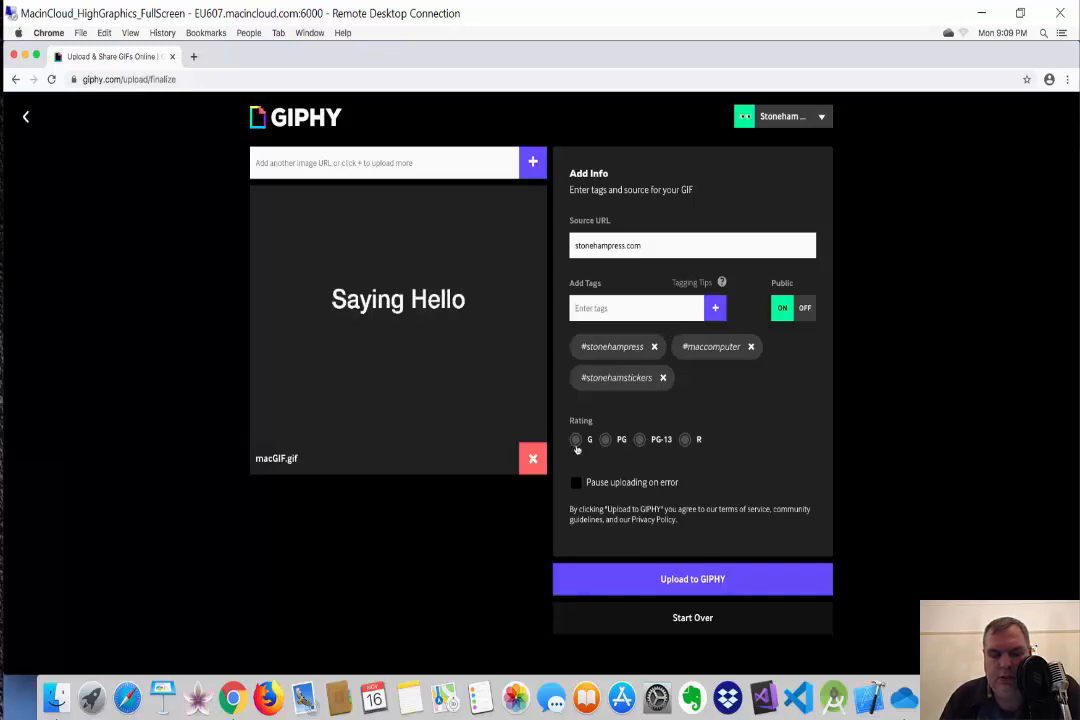
pyautogui.click(576, 440)
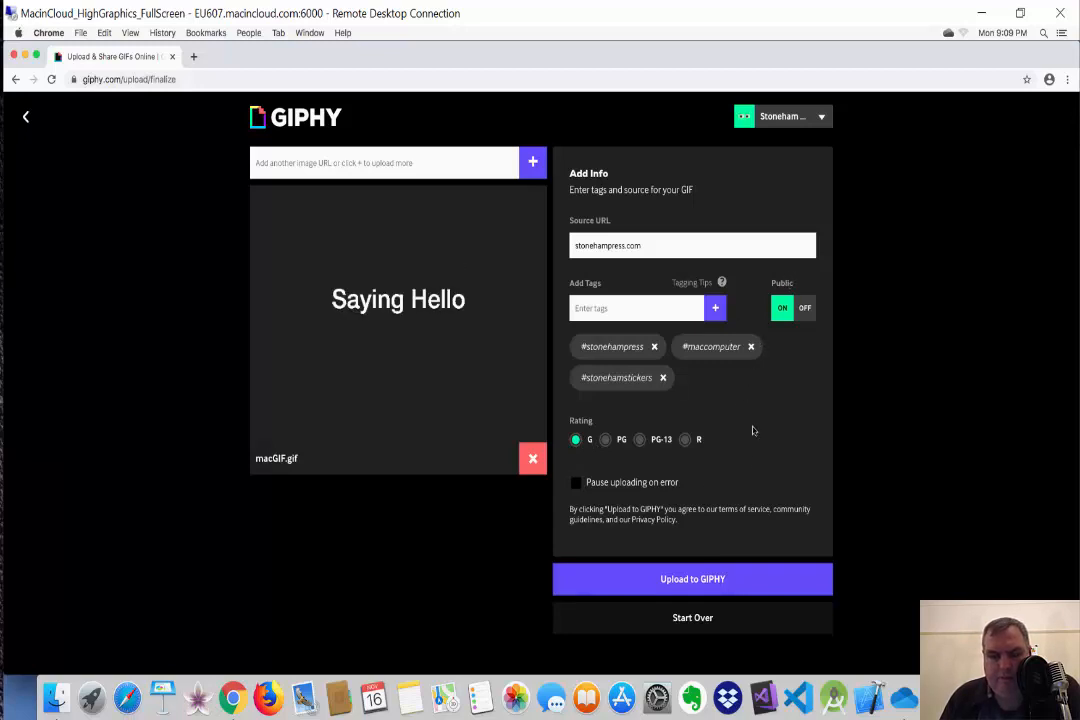
# Upload the tagged macGIF file to GIPHY with the entered source URL and rating
pyautogui.click(704, 586)
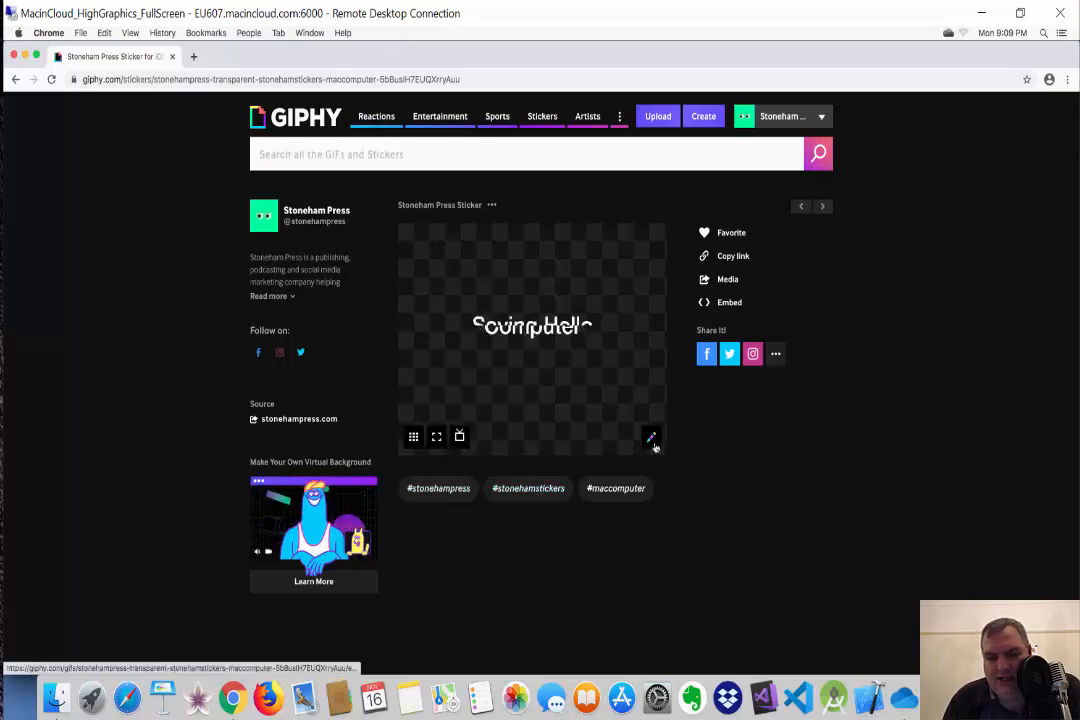
# Edit the uploaded sticker's info, adding the tag stonehampressstickers and removing the tag stonehamstickers
pyautogui.click(650, 443)
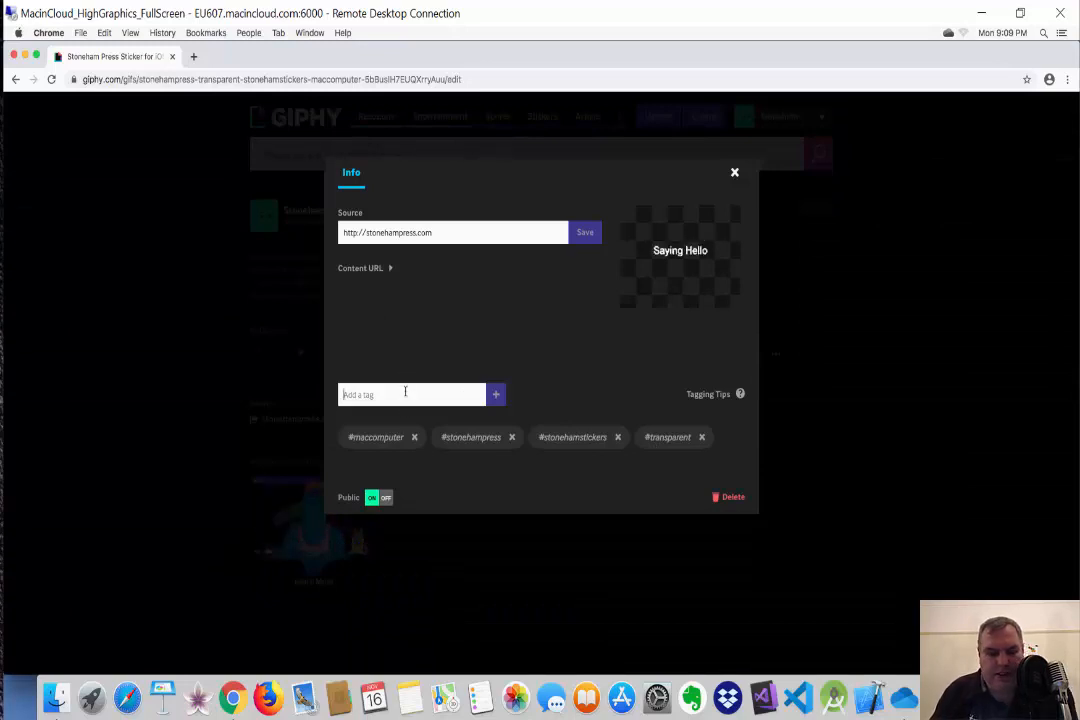
pyautogui.click(405, 391)
pyautogui.write('sto')
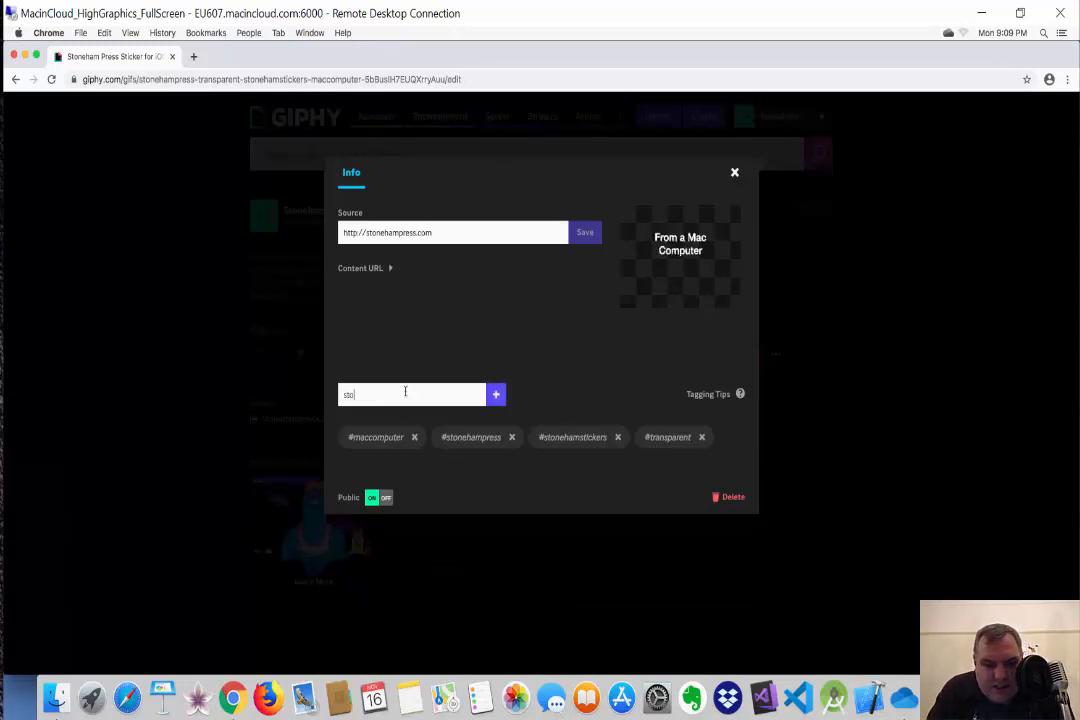
pyautogui.write('ne')
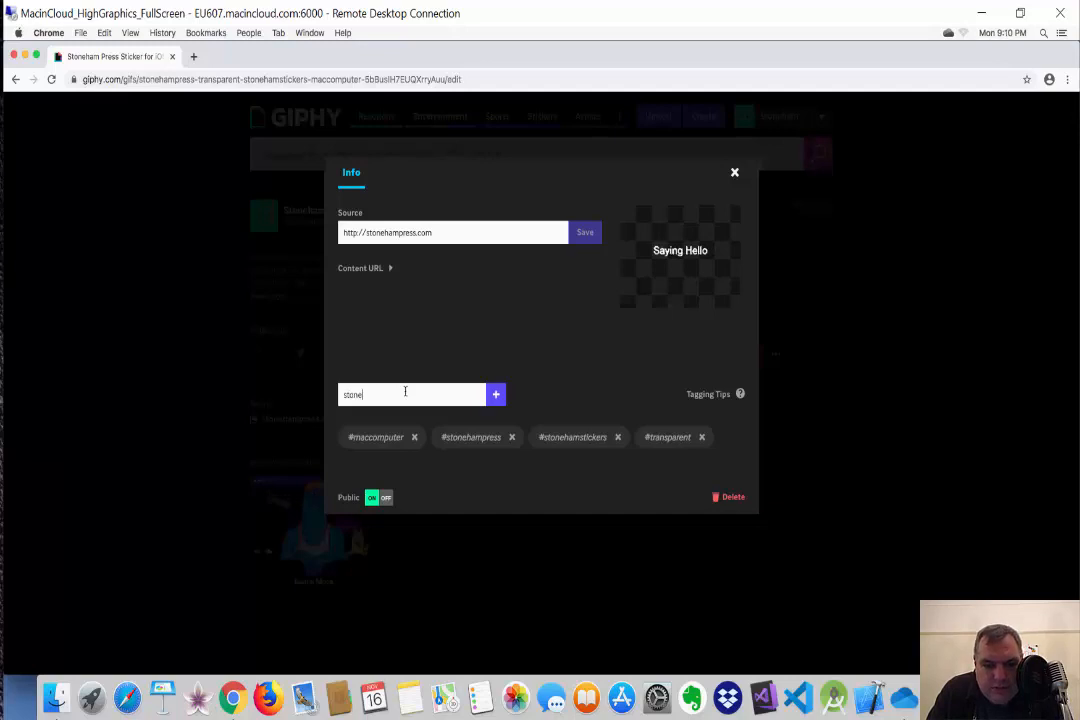
pyautogui.write('hampressst')
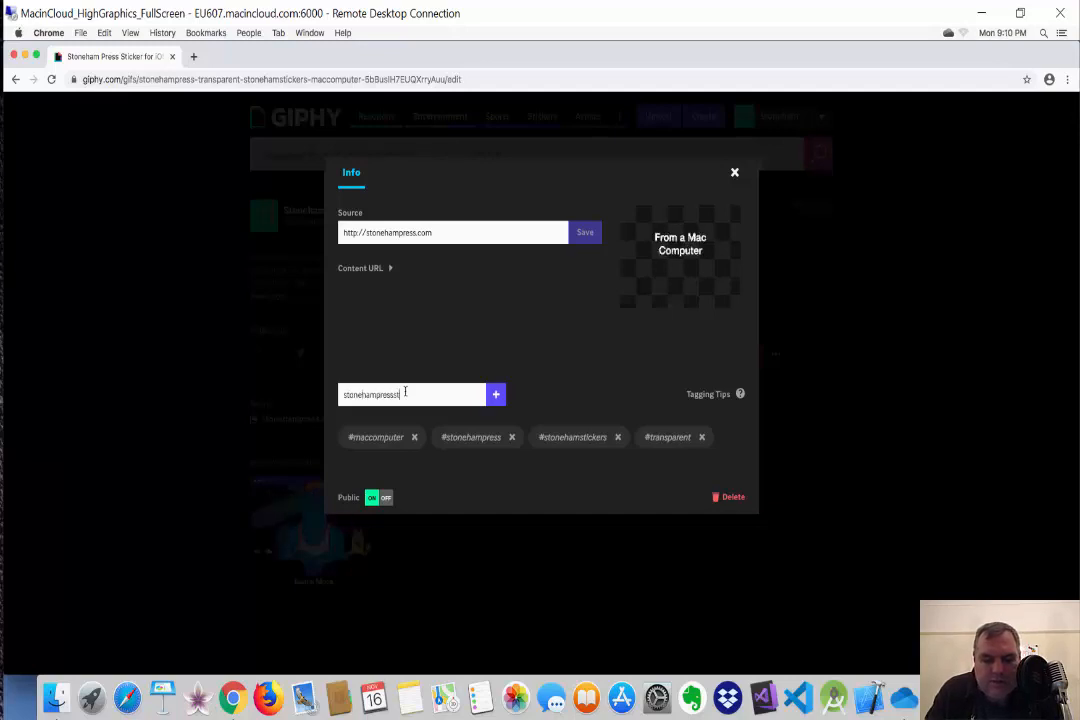
pyautogui.write('ickers')
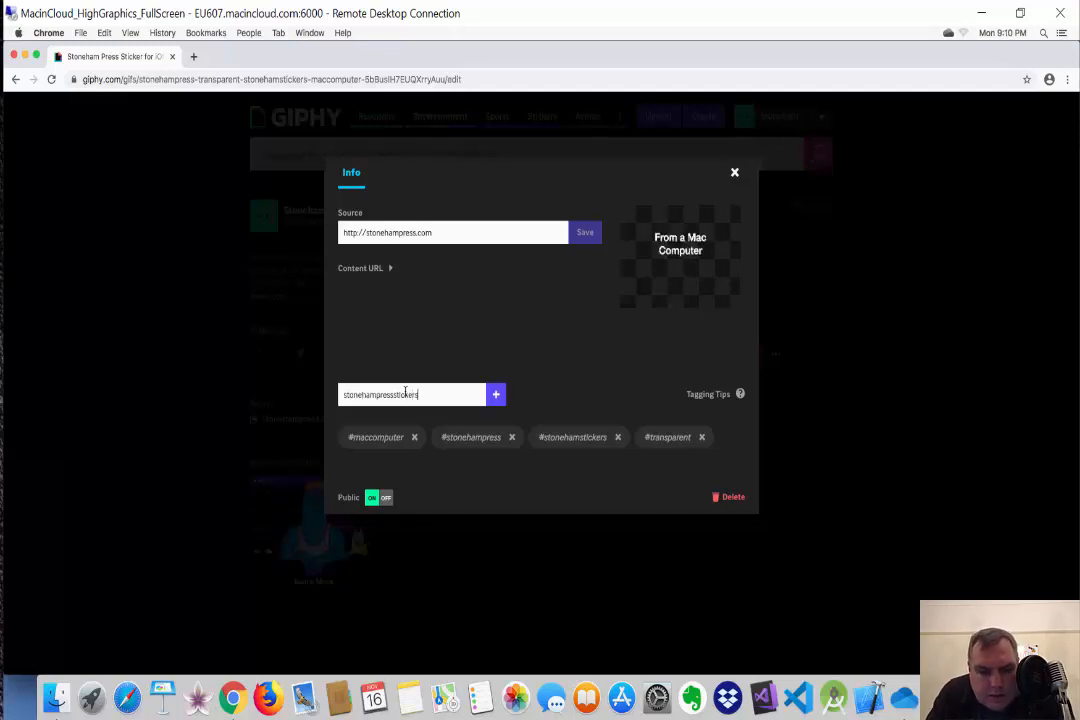
pyautogui.click(495, 395)
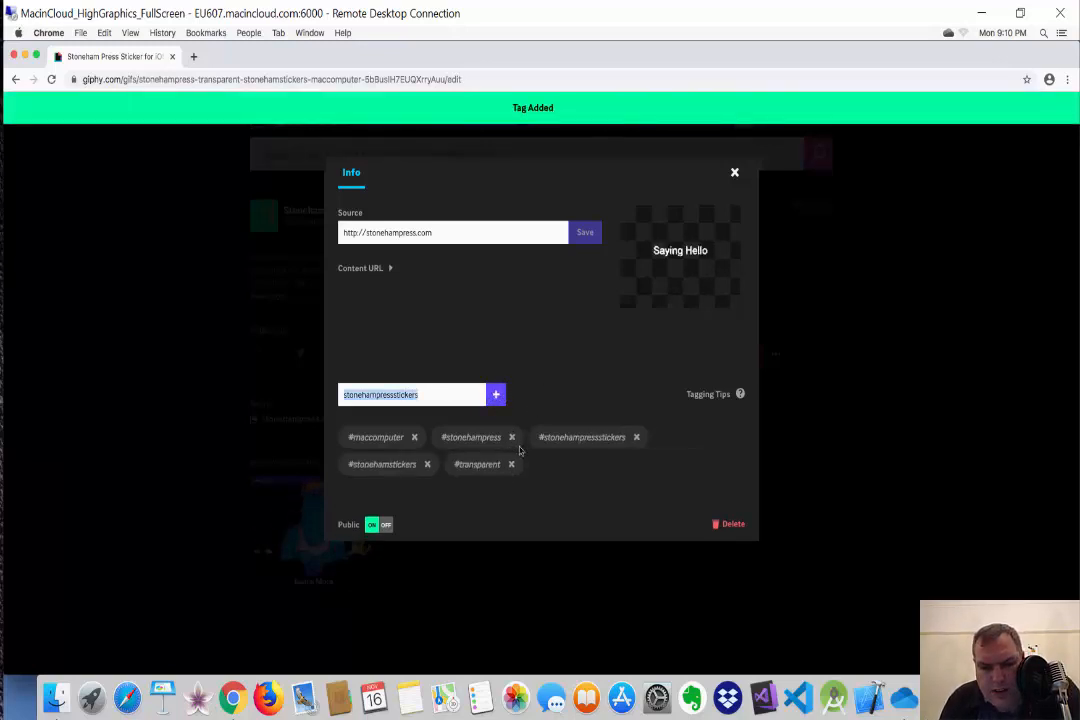
pyautogui.click(427, 465)
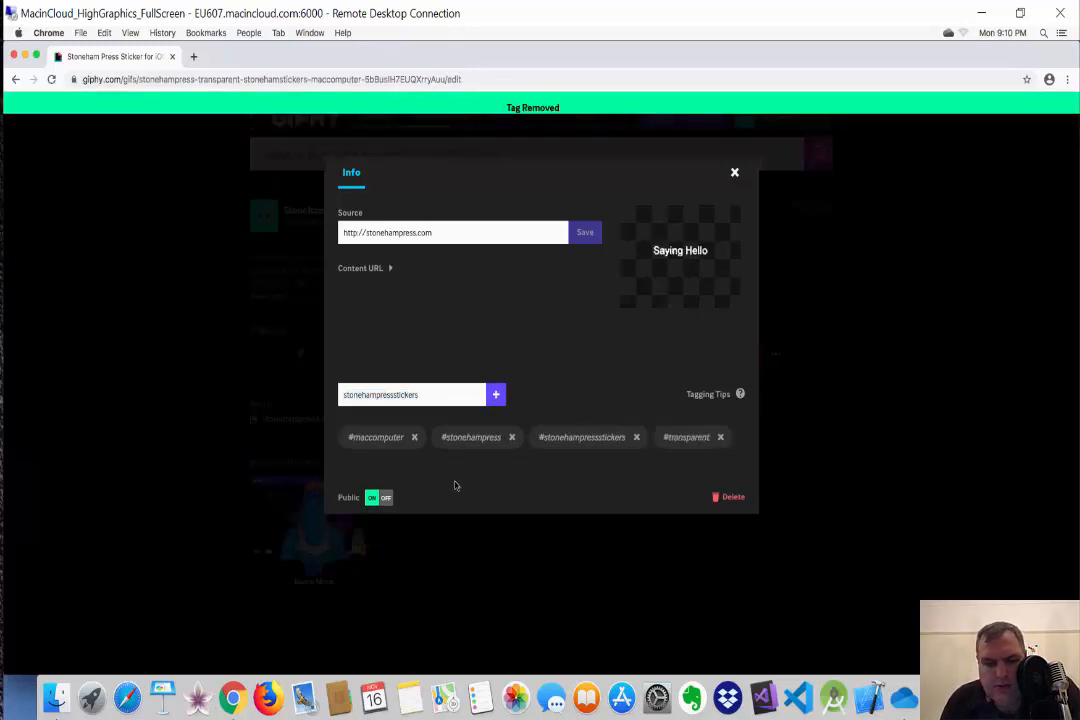
pyautogui.click(734, 173)
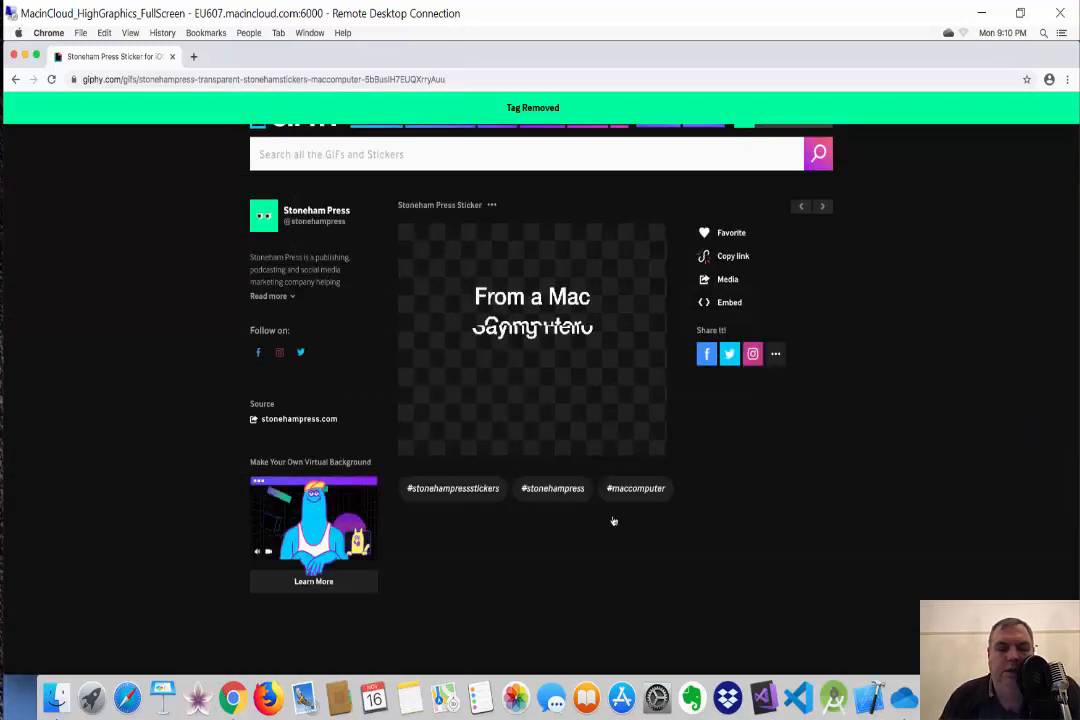